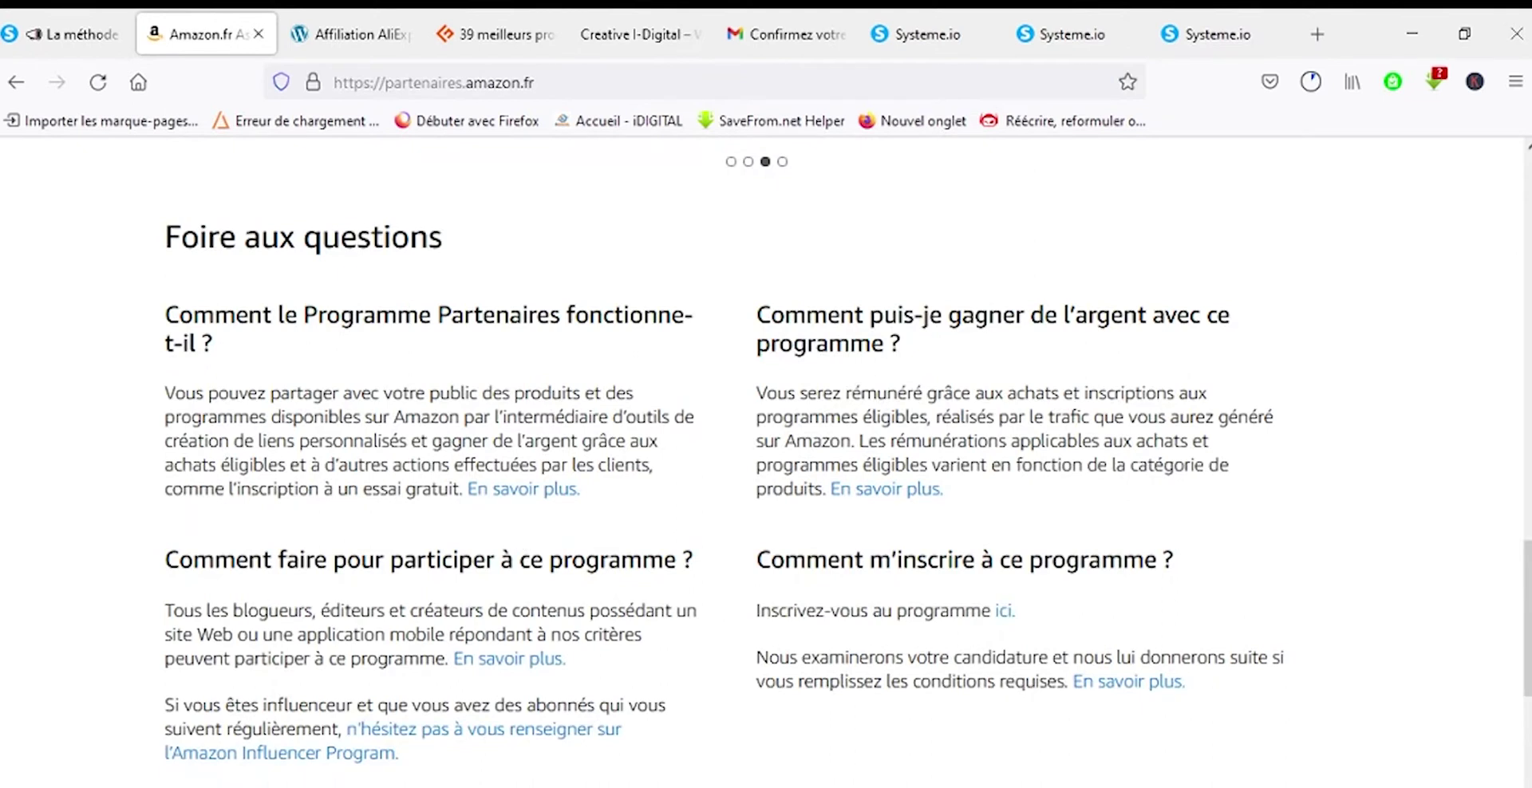
# Step: Examine the Club Partenaires Amazon page from the programme introduction down to its frequently asked questions
pyautogui.scroll(8, 519, 535)
pyautogui.scroll(-7, 766, 462)
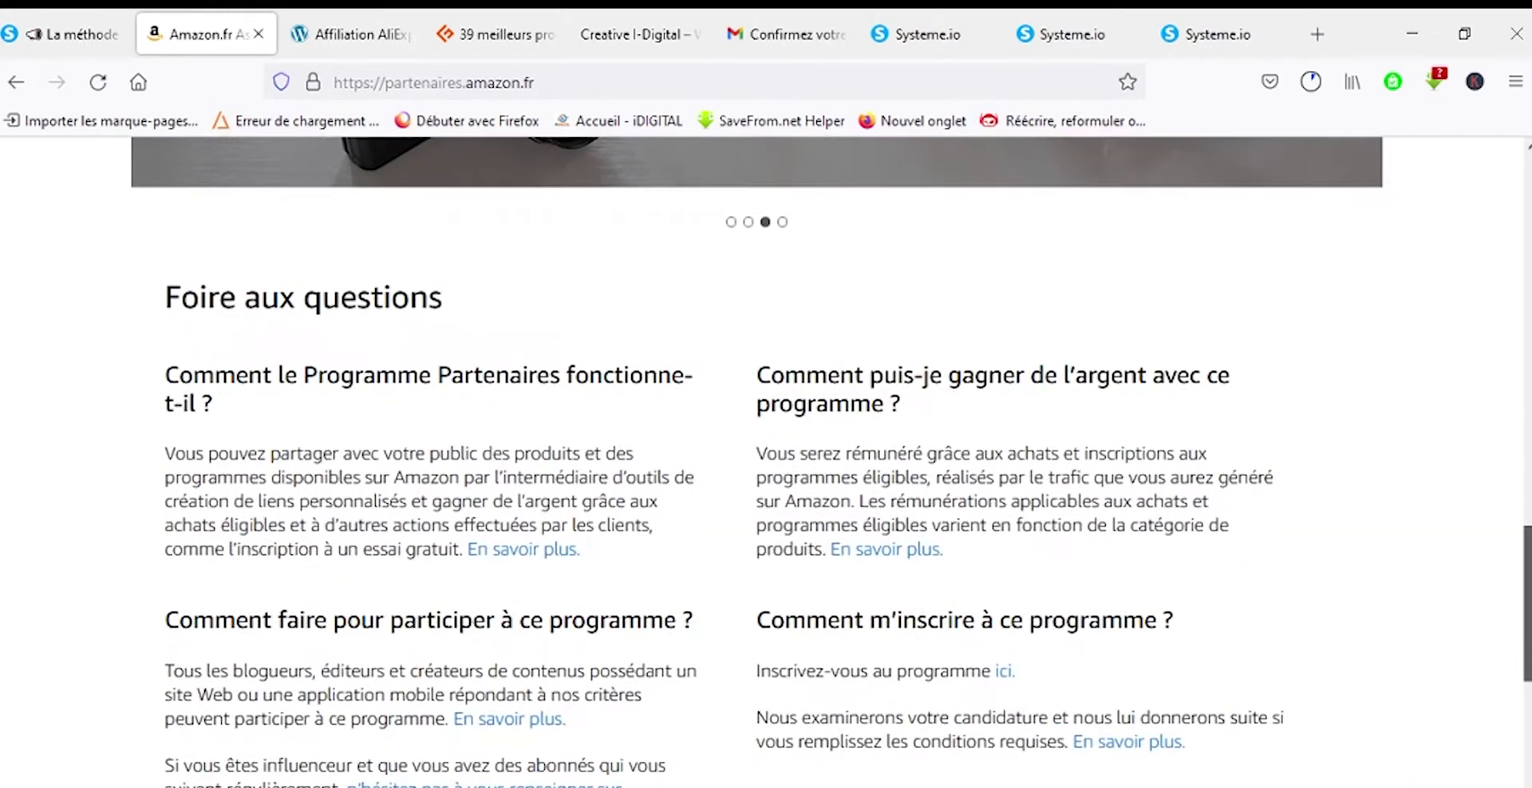
pyautogui.scroll(15, 766, 463)
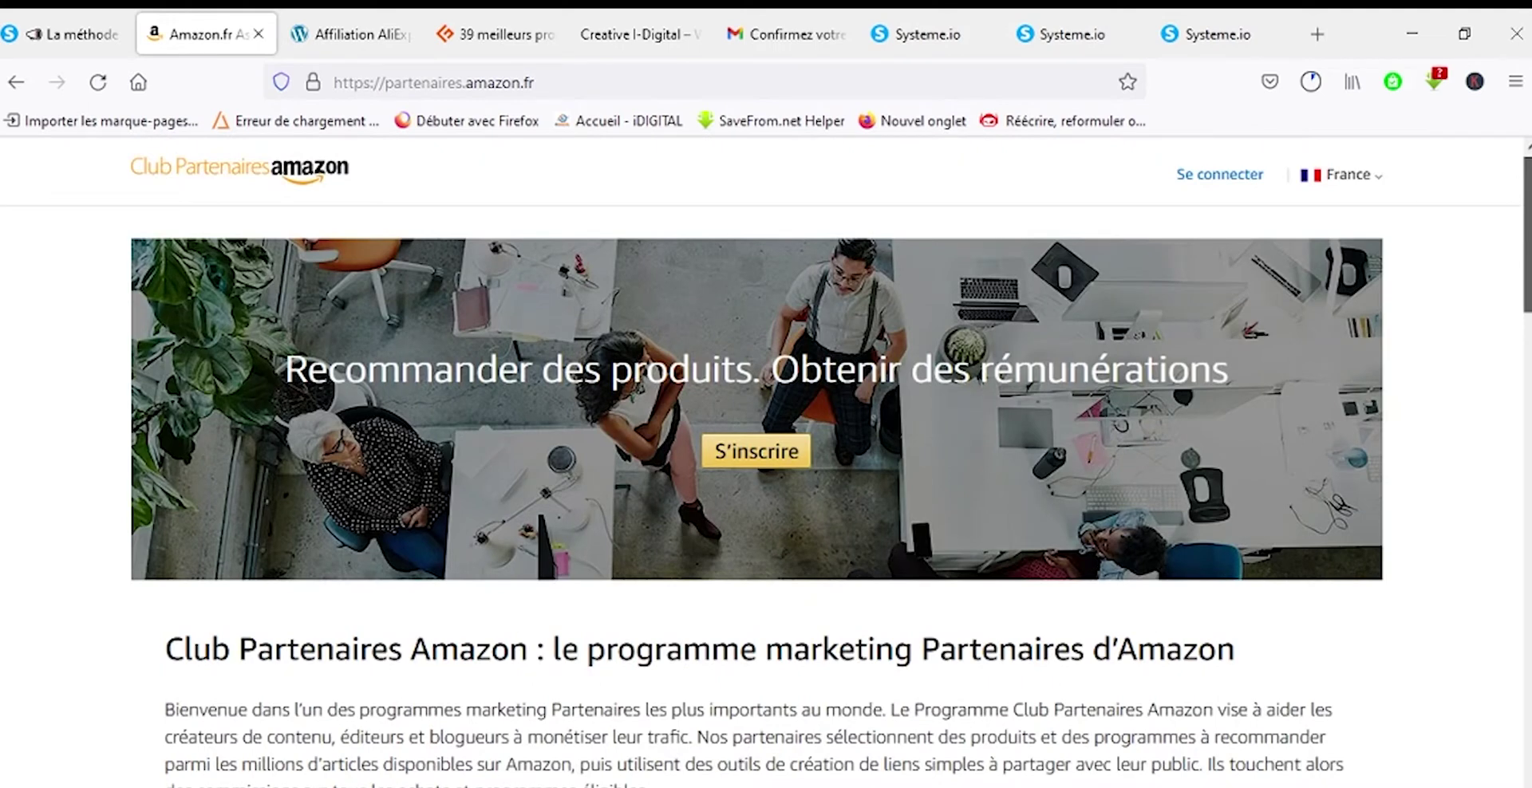
pyautogui.scroll(-2, 766, 463)
pyautogui.scroll(-15, 766, 463)
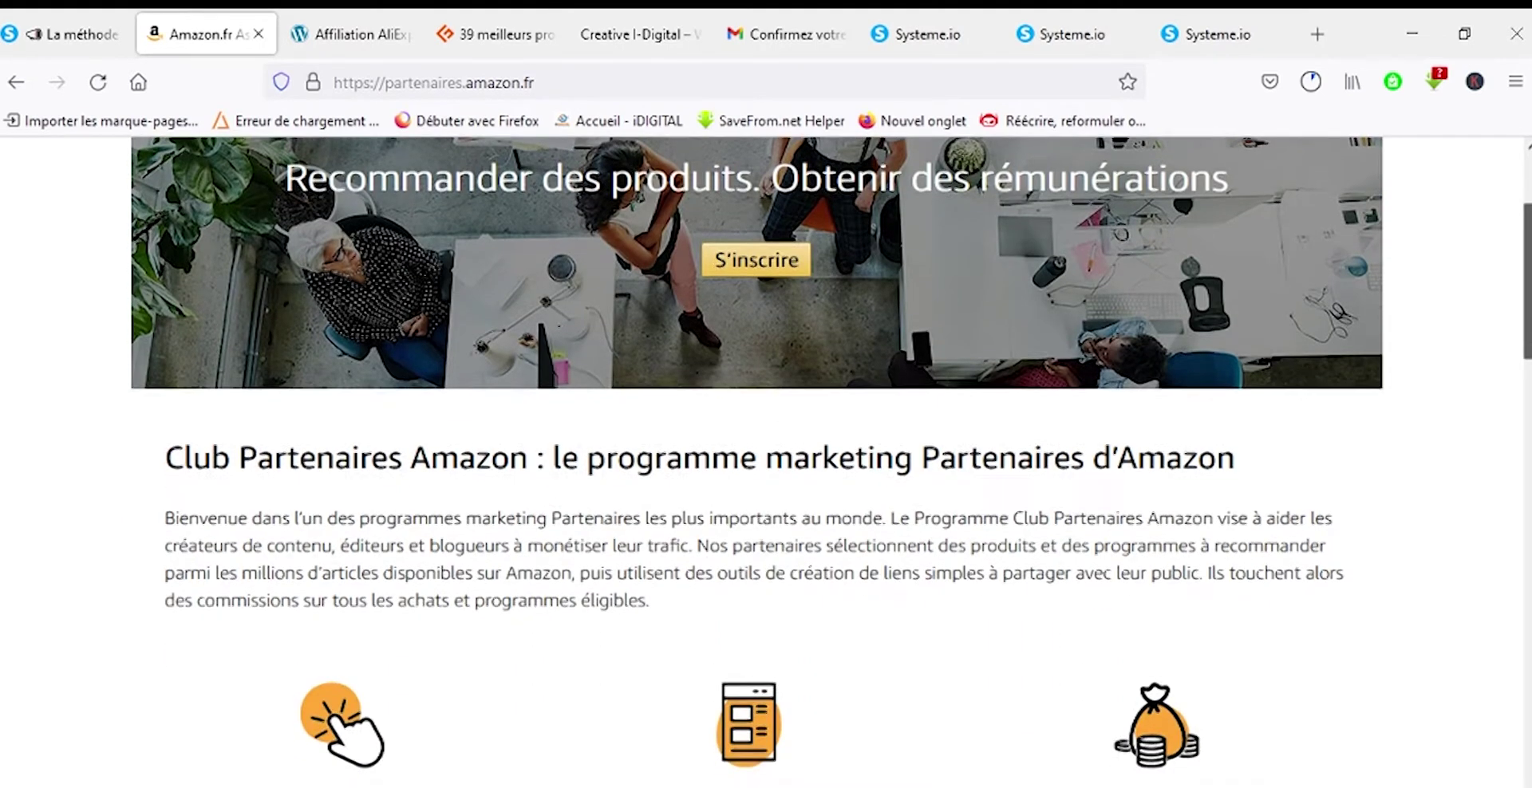
pyautogui.scroll(-3, 766, 463)
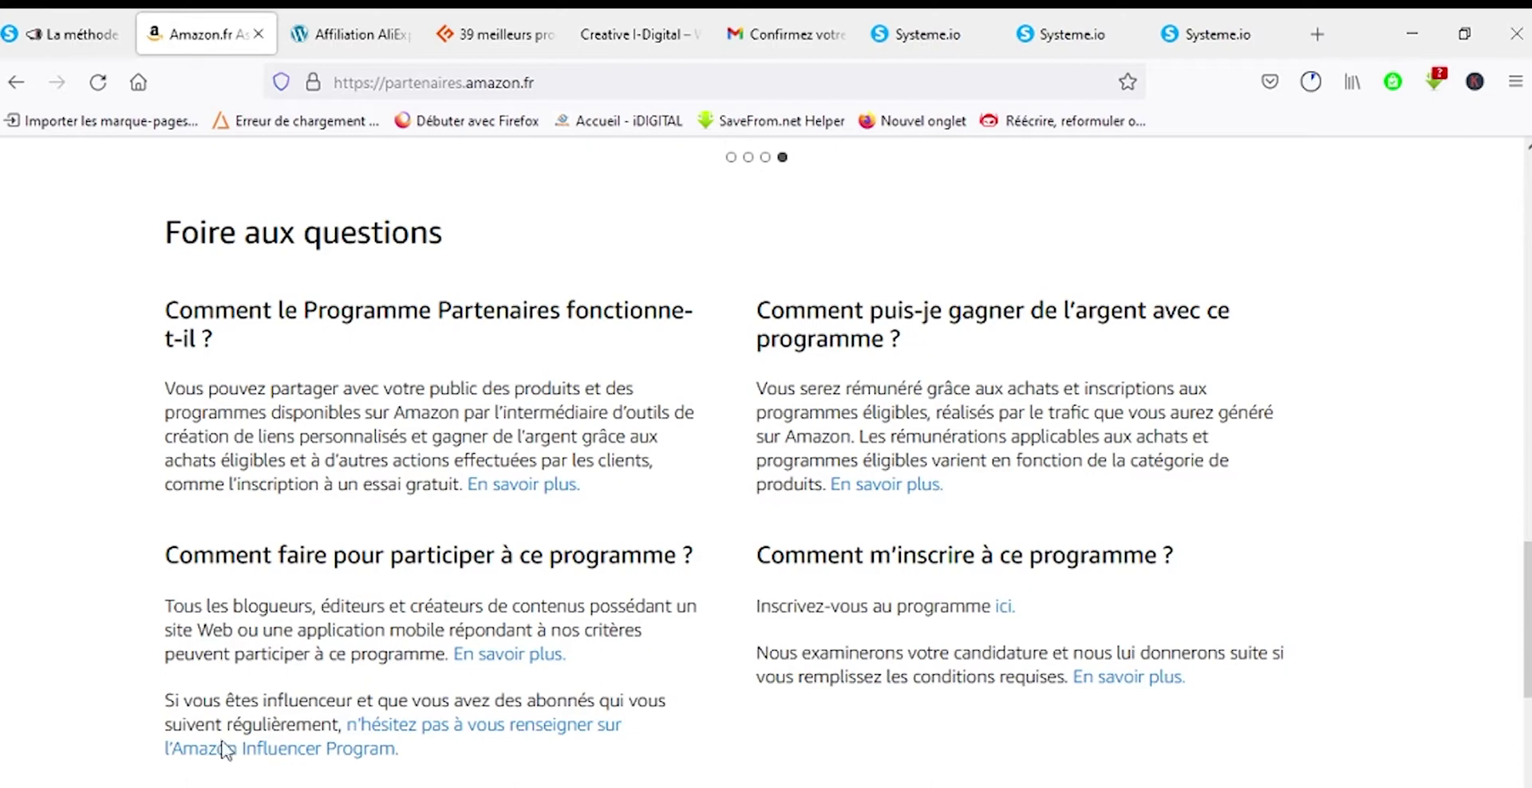
pyautogui.scroll(-5, 1527, 623)
pyautogui.moveTo(1527, 739)
pyautogui.mouseDown()
pyautogui.moveTo(1528, 332)
pyautogui.moveTo(1528, 727)
pyautogui.mouseUp()
# Step: Sign in to Amazon with the prefilled password and review the account information form for the Club Partenaires registration
pyautogui.click(581, 489)
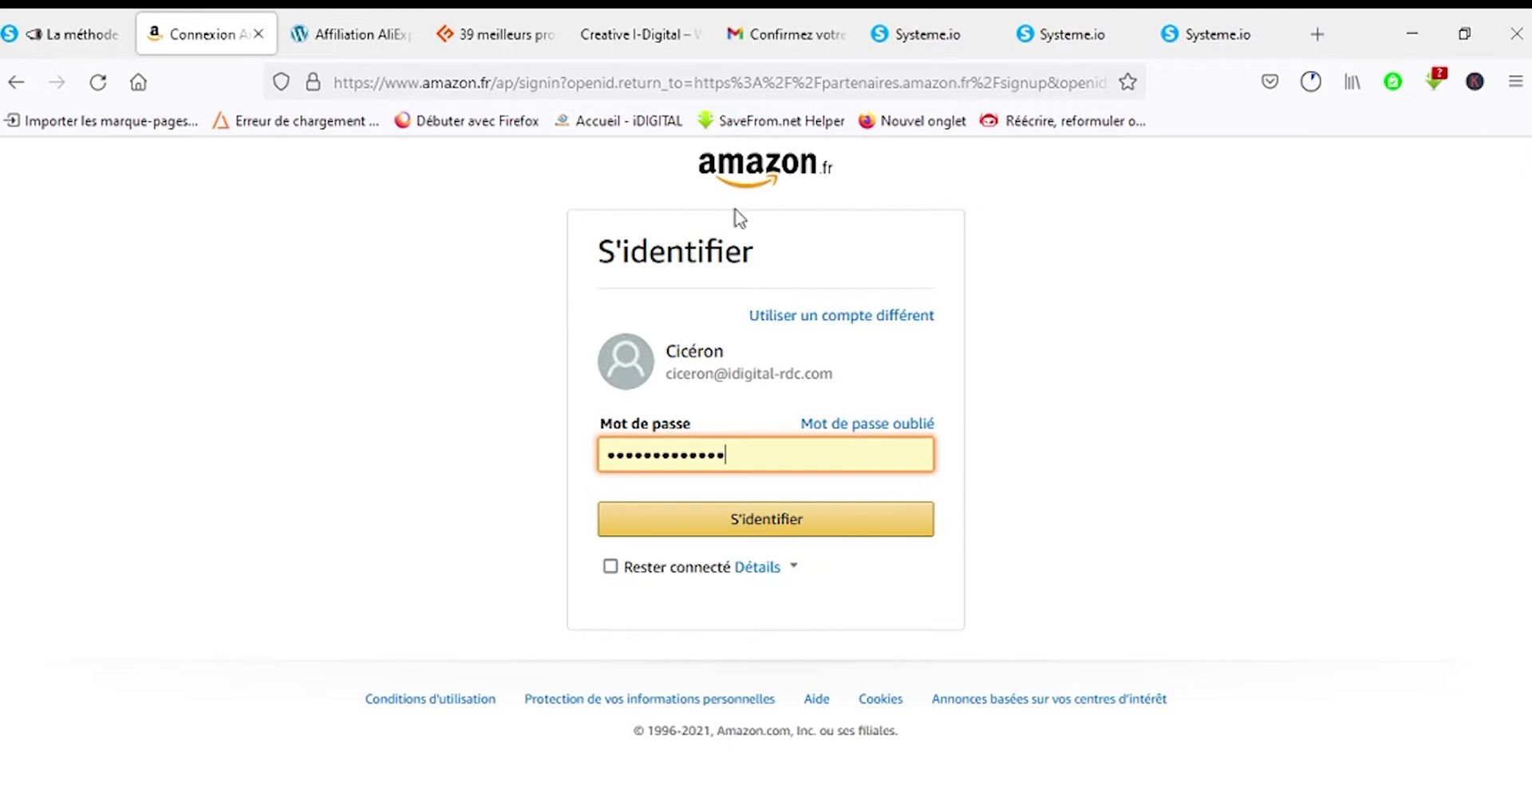
pyautogui.click(758, 531)
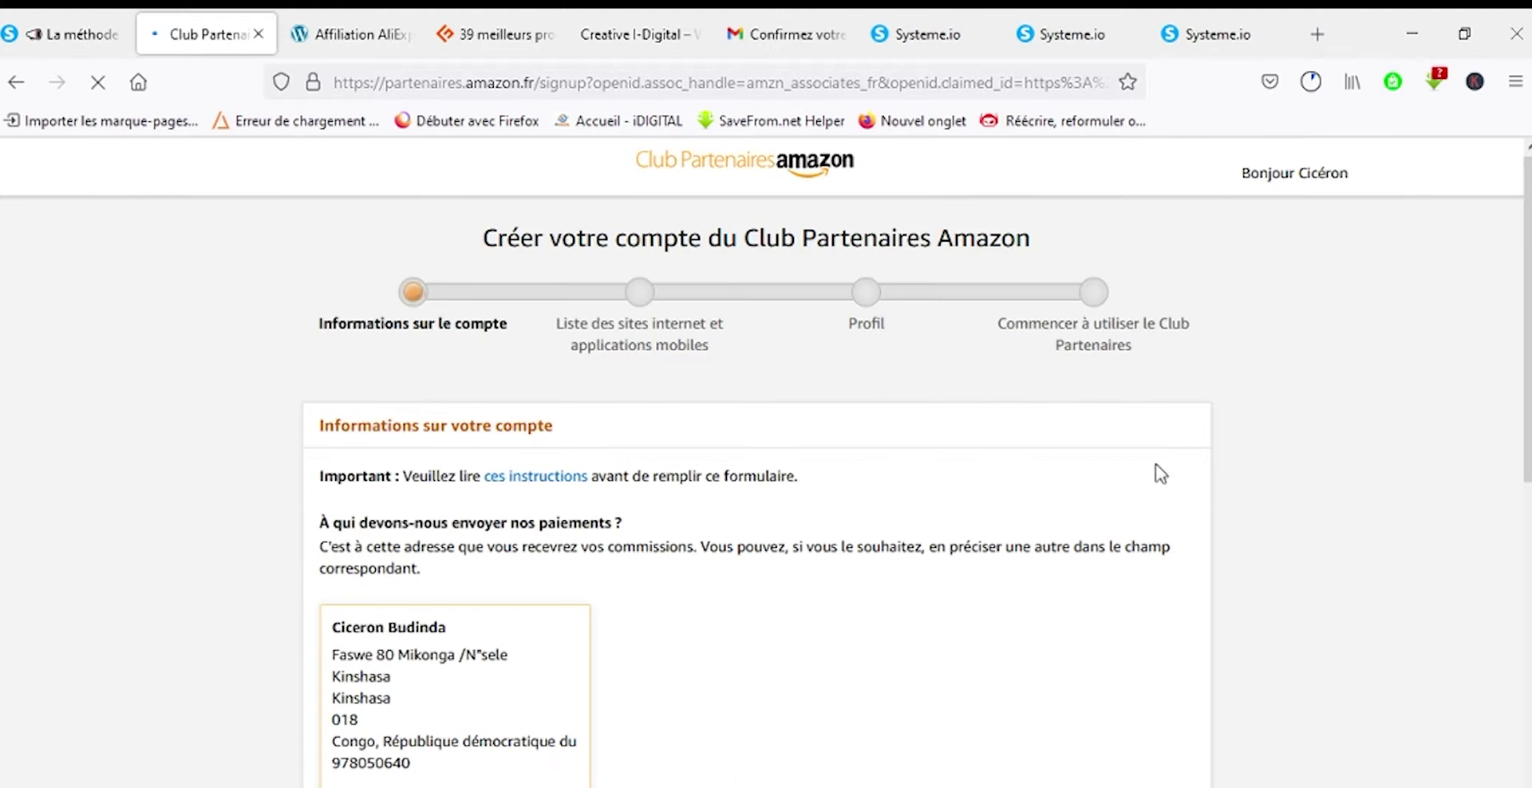
pyautogui.scroll(-8, 1251, 498)
pyautogui.moveTo(1528, 511); pyautogui.dragTo(1517, 20)
pyautogui.moveTo(1527, 369); pyautogui.dragTo(1523, 722)
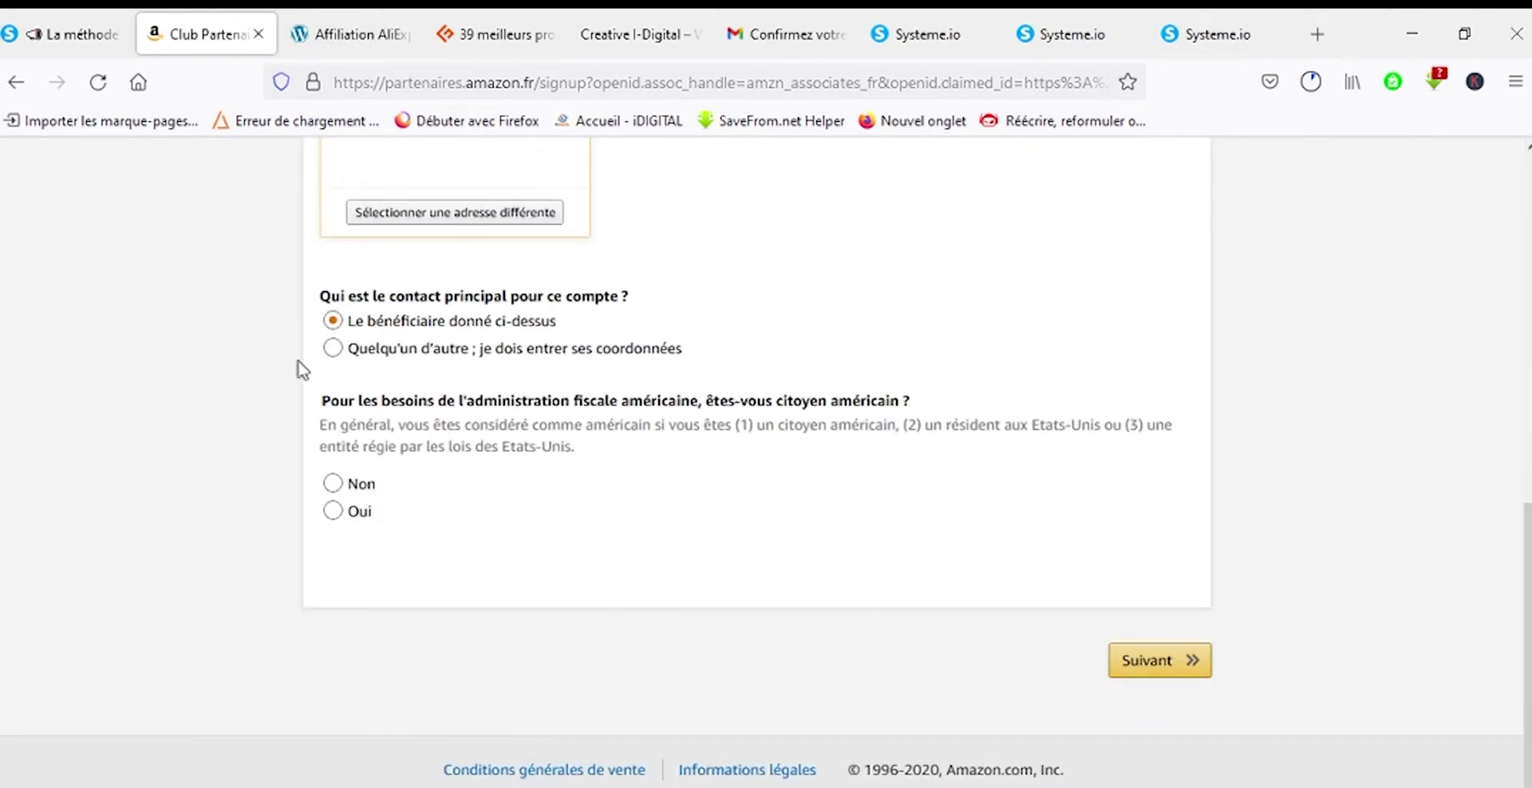
pyautogui.moveTo(1527, 595); pyautogui.dragTo(1528, 248)
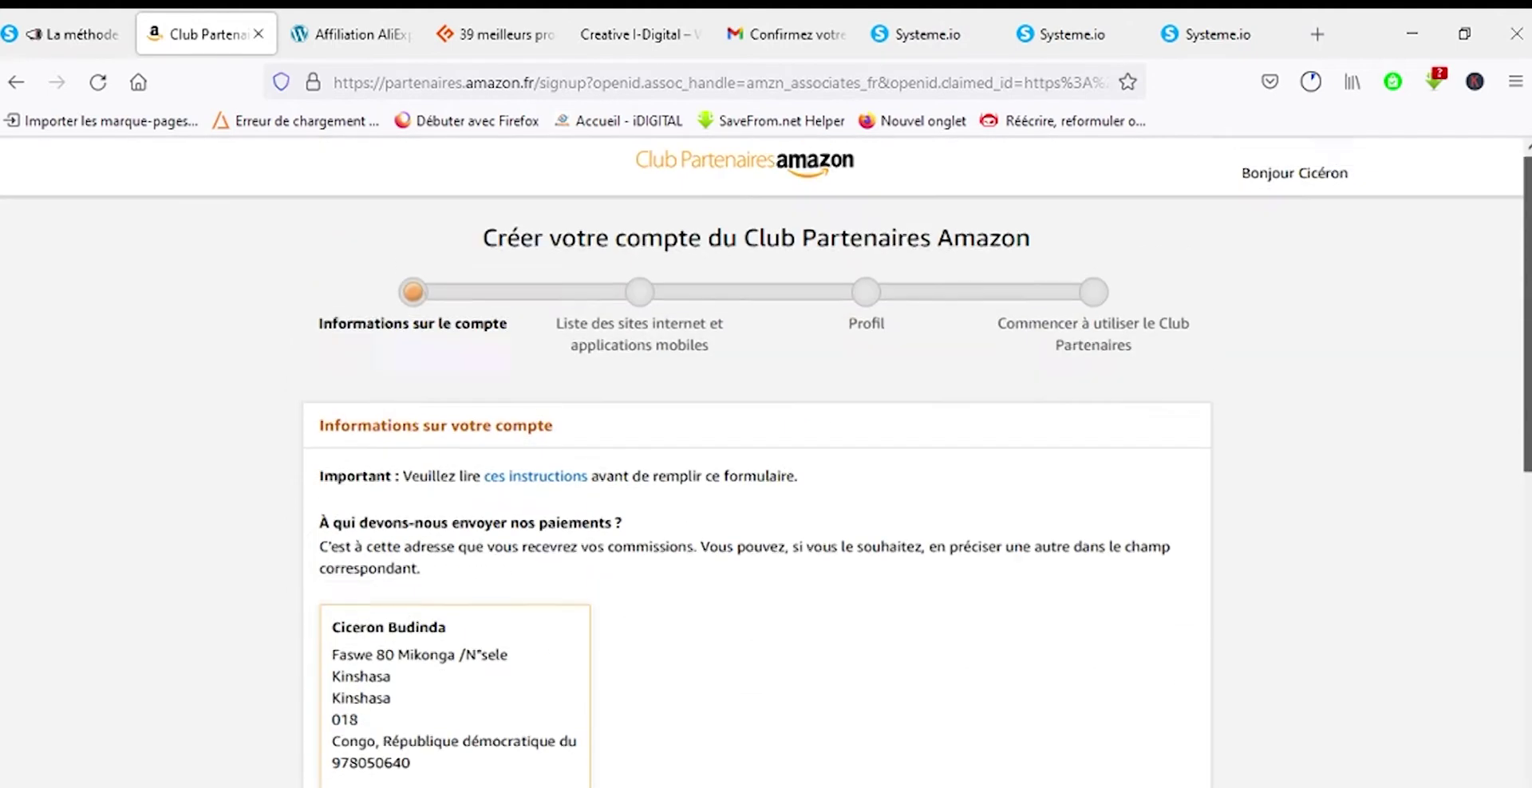
# Step: Open the AliExpress affiliate programme's registration link at the end of the affiliation-direct.net article
pyautogui.click(327, 33)
pyautogui.moveTo(1528, 570); pyautogui.dragTo(1526, 312)
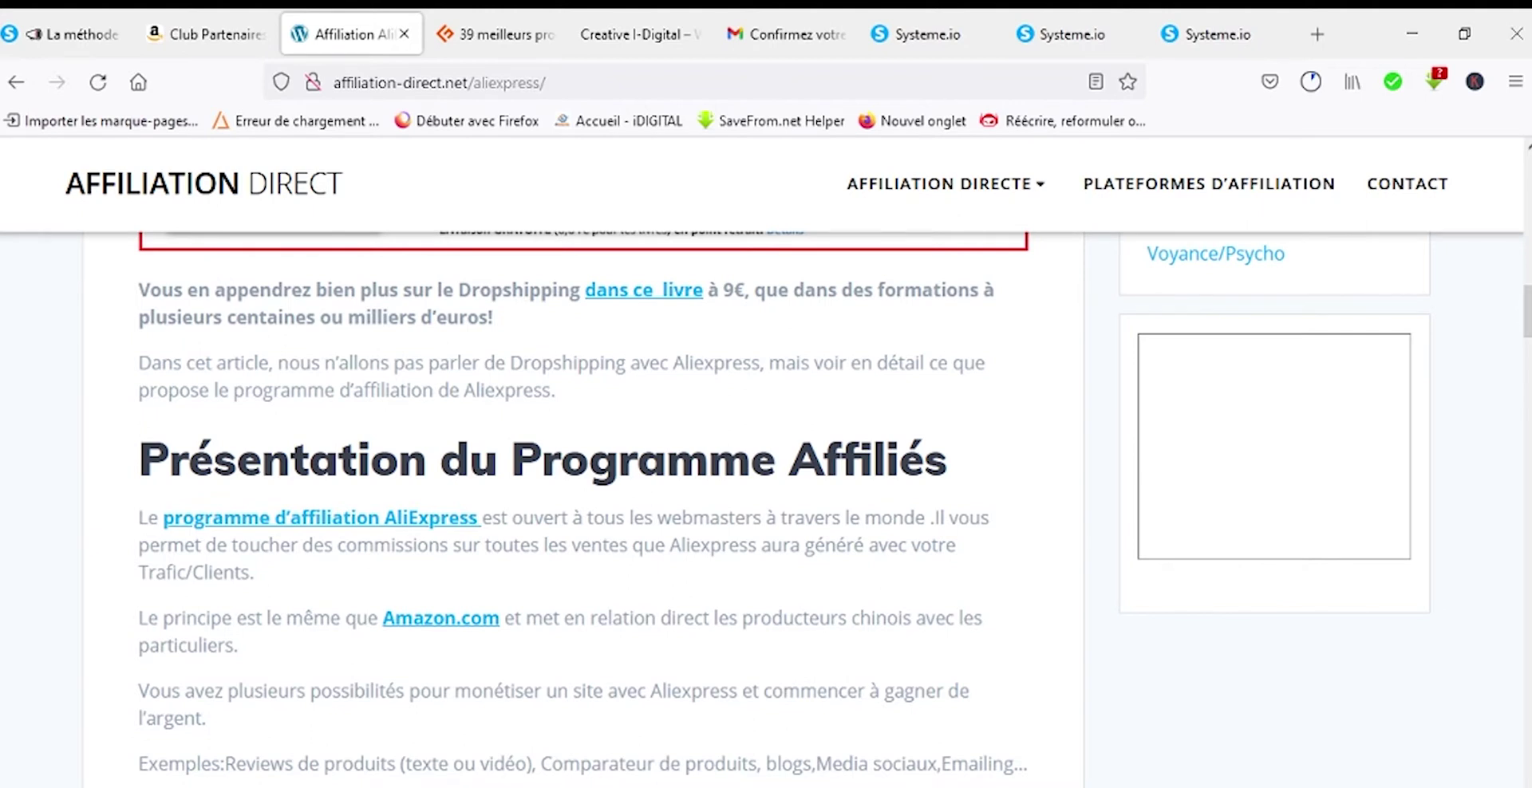
pyautogui.moveTo(1526, 312); pyautogui.dragTo(1525, 591)
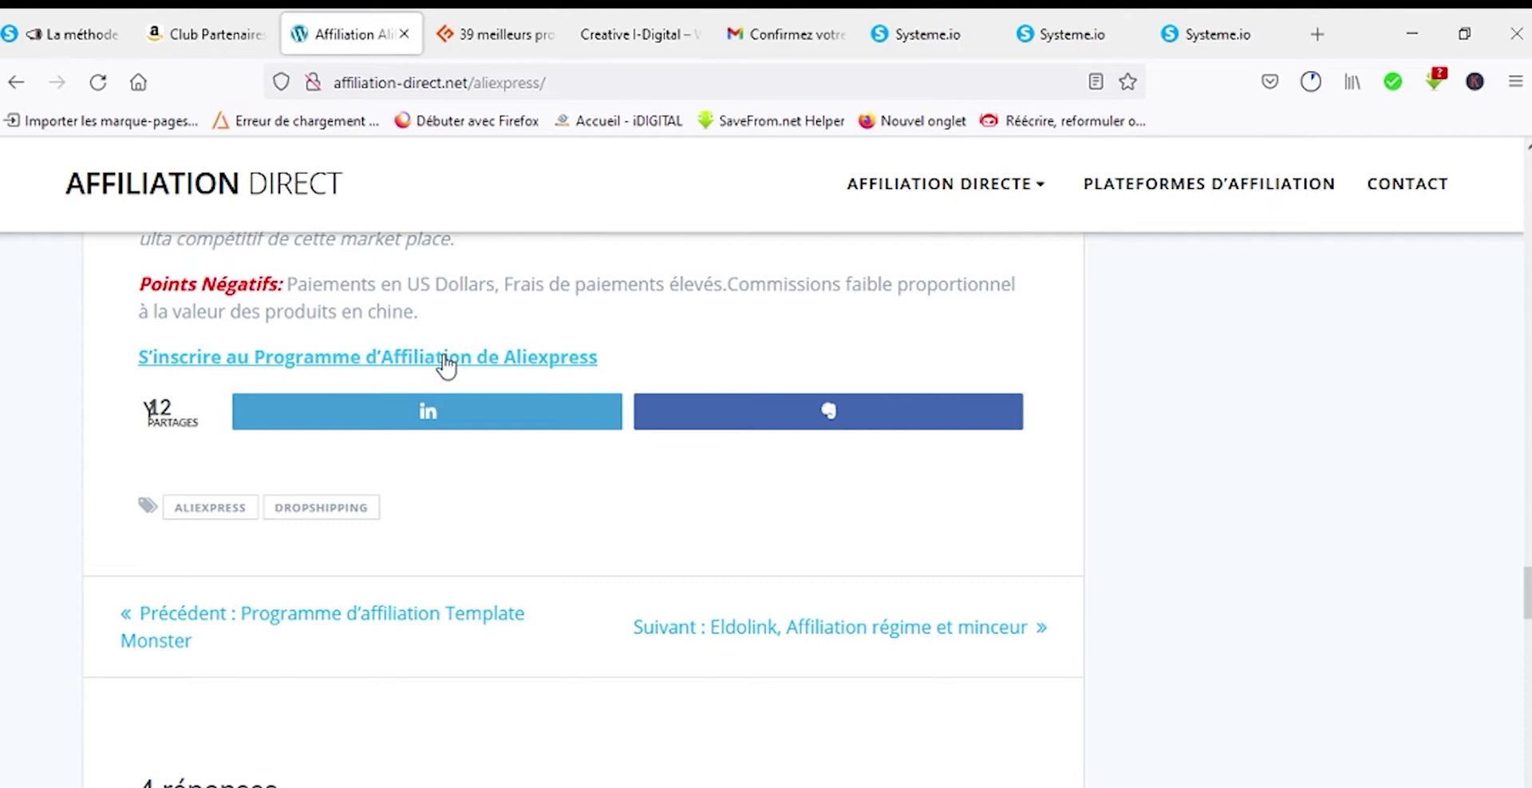
pyautogui.click(406, 359)
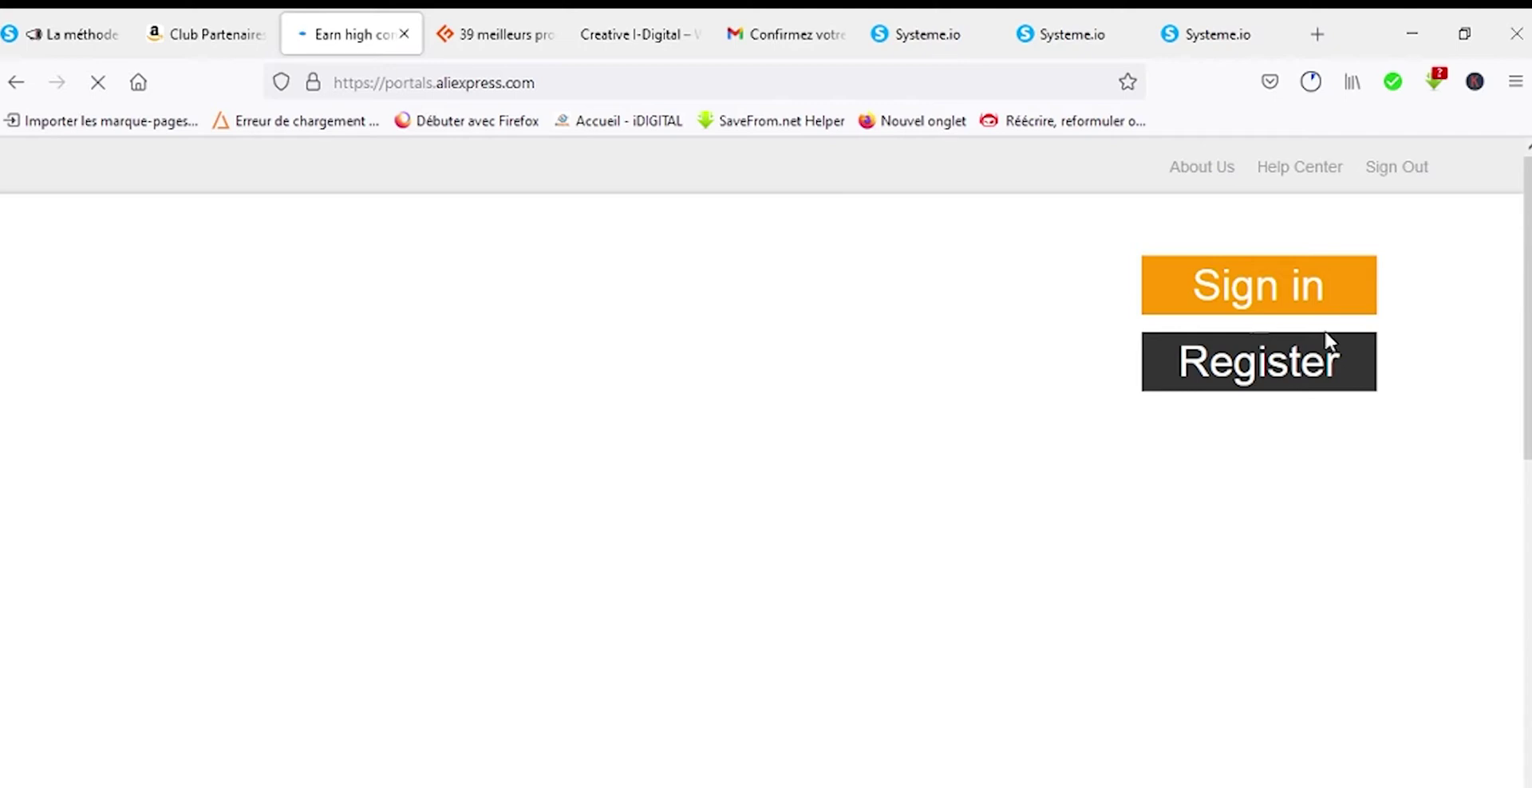
# Step: Look over the AliExpress Portals home page and open its sign-in form
pyautogui.moveTo(1527, 201); pyautogui.dragTo(1525, 138)
pyautogui.click(221, 20)
pyautogui.click(342, 18)
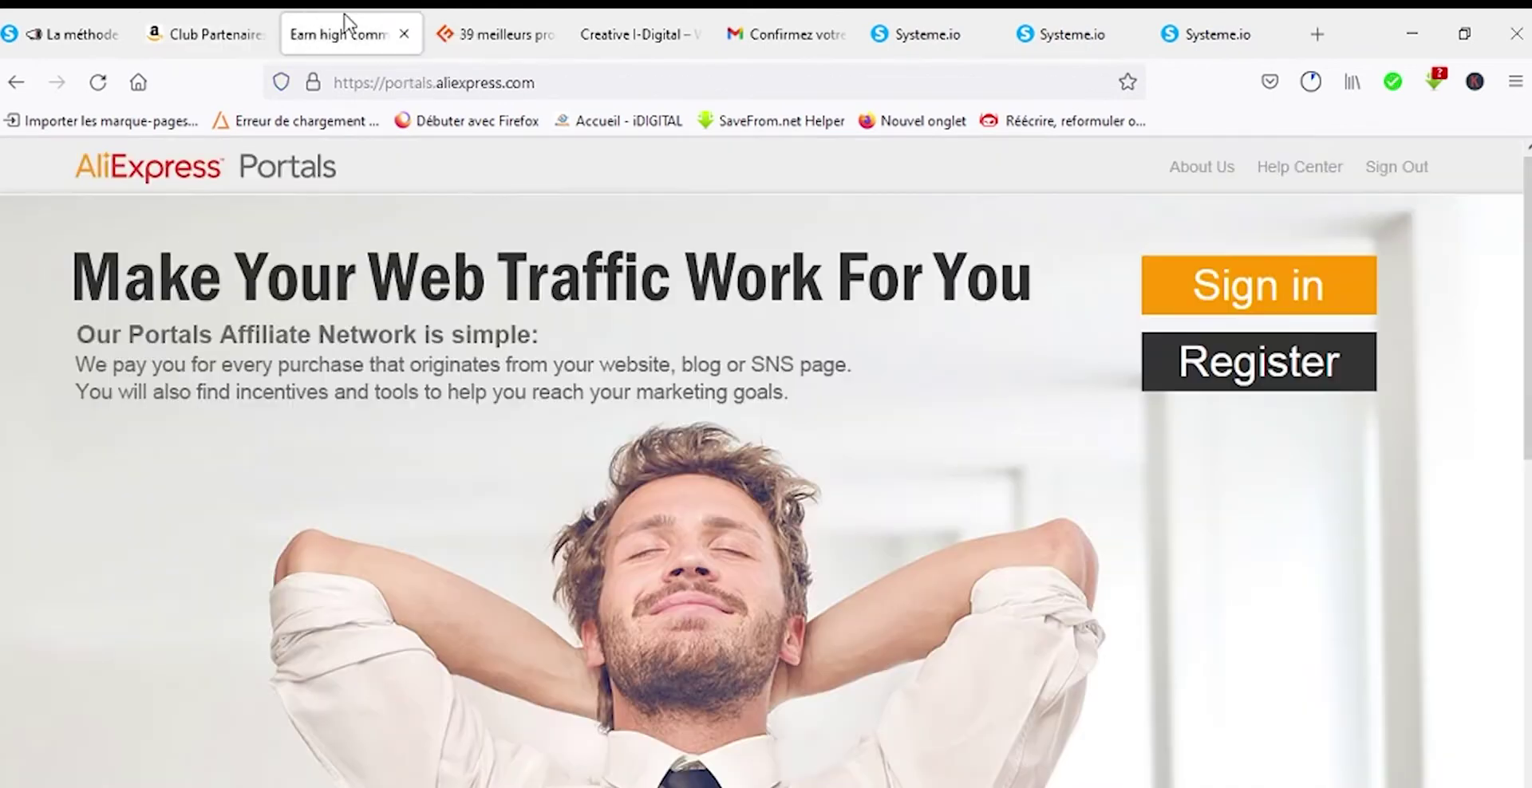
pyautogui.moveTo(1527, 311)
pyautogui.mouseDown()
pyautogui.moveTo(1527, 634)
pyautogui.moveTo(1527, 308)
pyautogui.mouseUp()
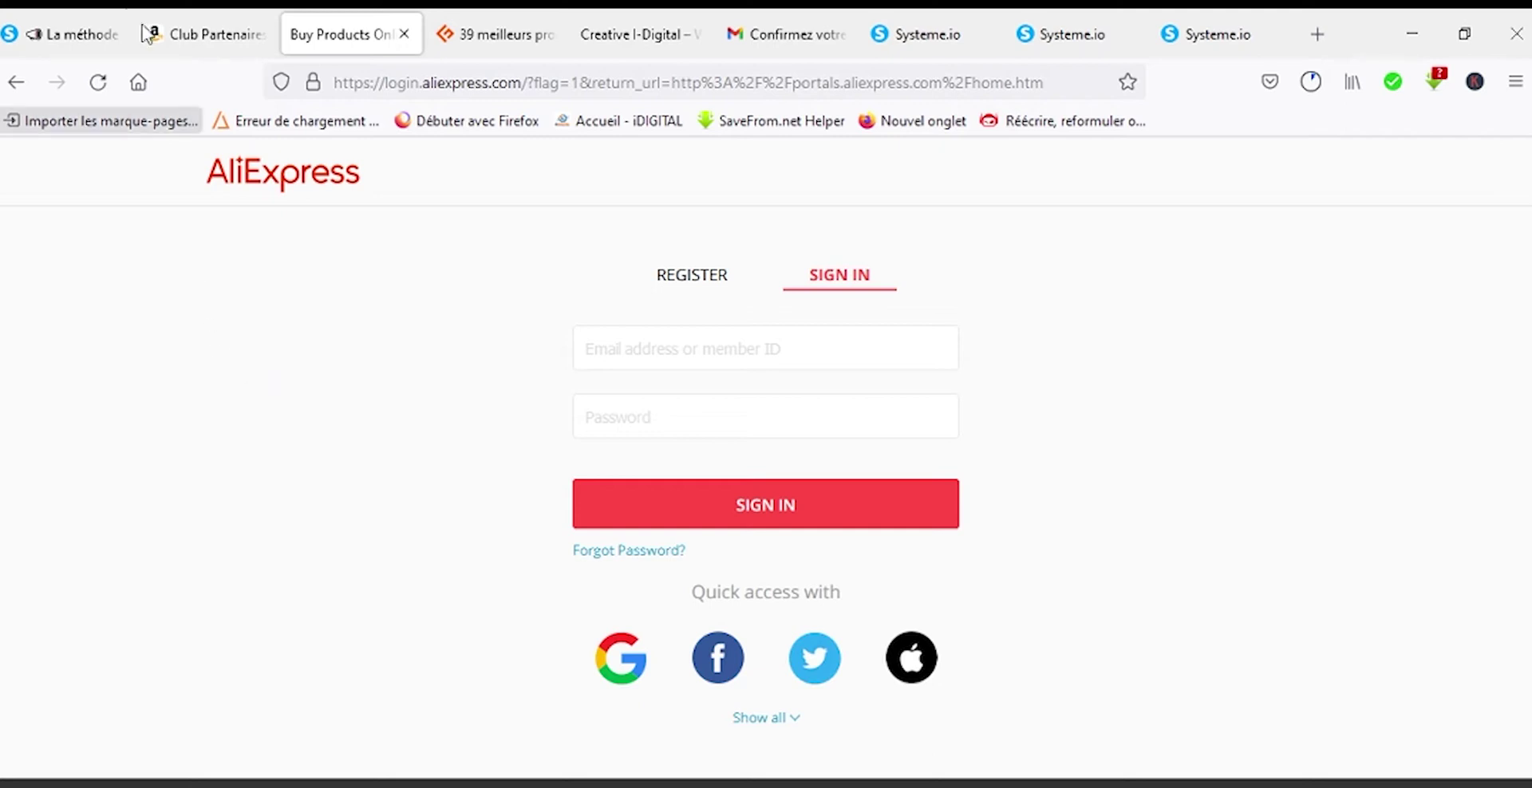
# Step: Load systeme.io in a new browser tab and switch the site language to Français
pyautogui.click(79, 33)
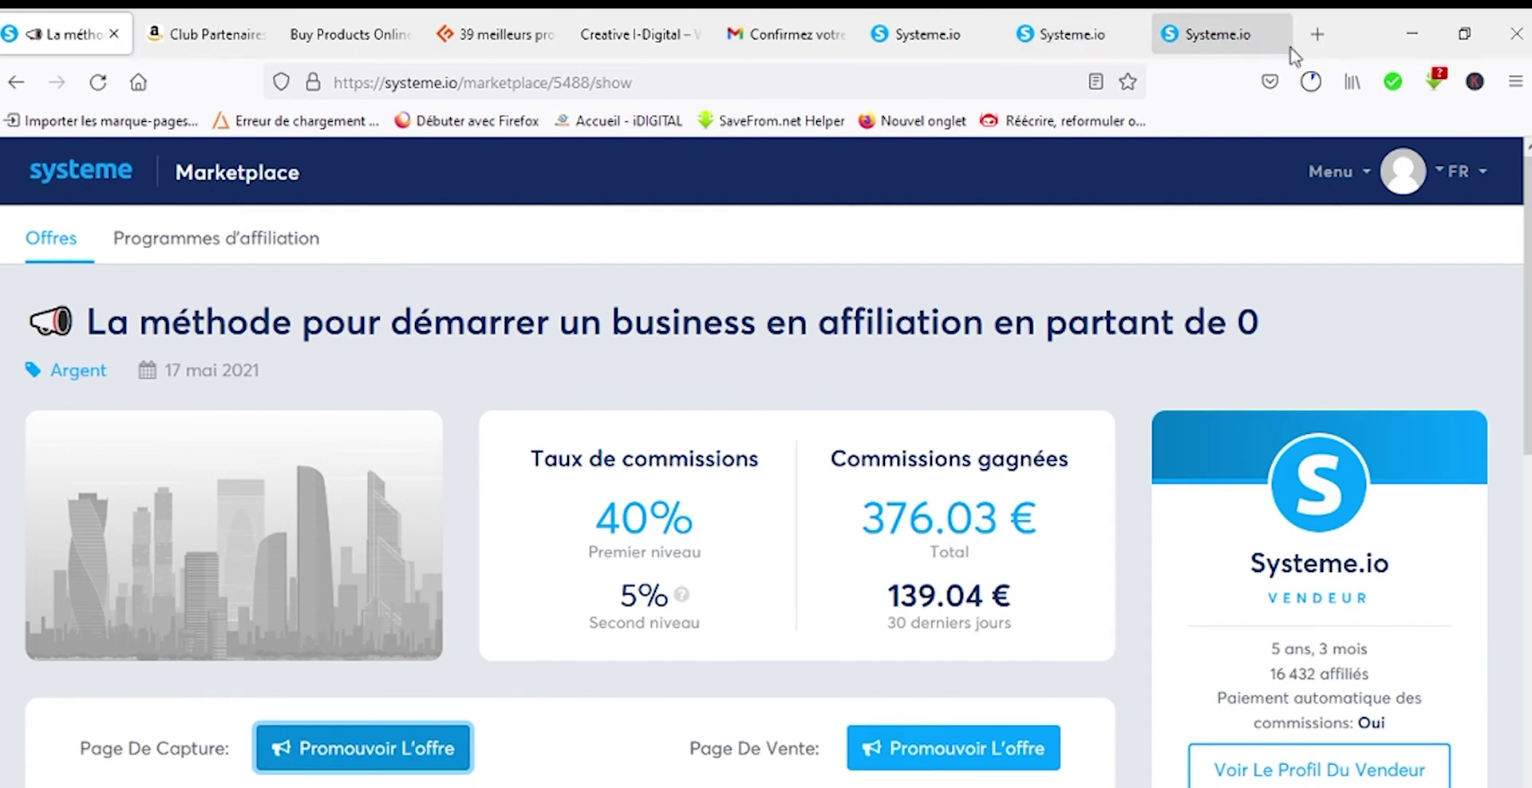
pyautogui.click(1318, 33)
pyautogui.click(459, 453)
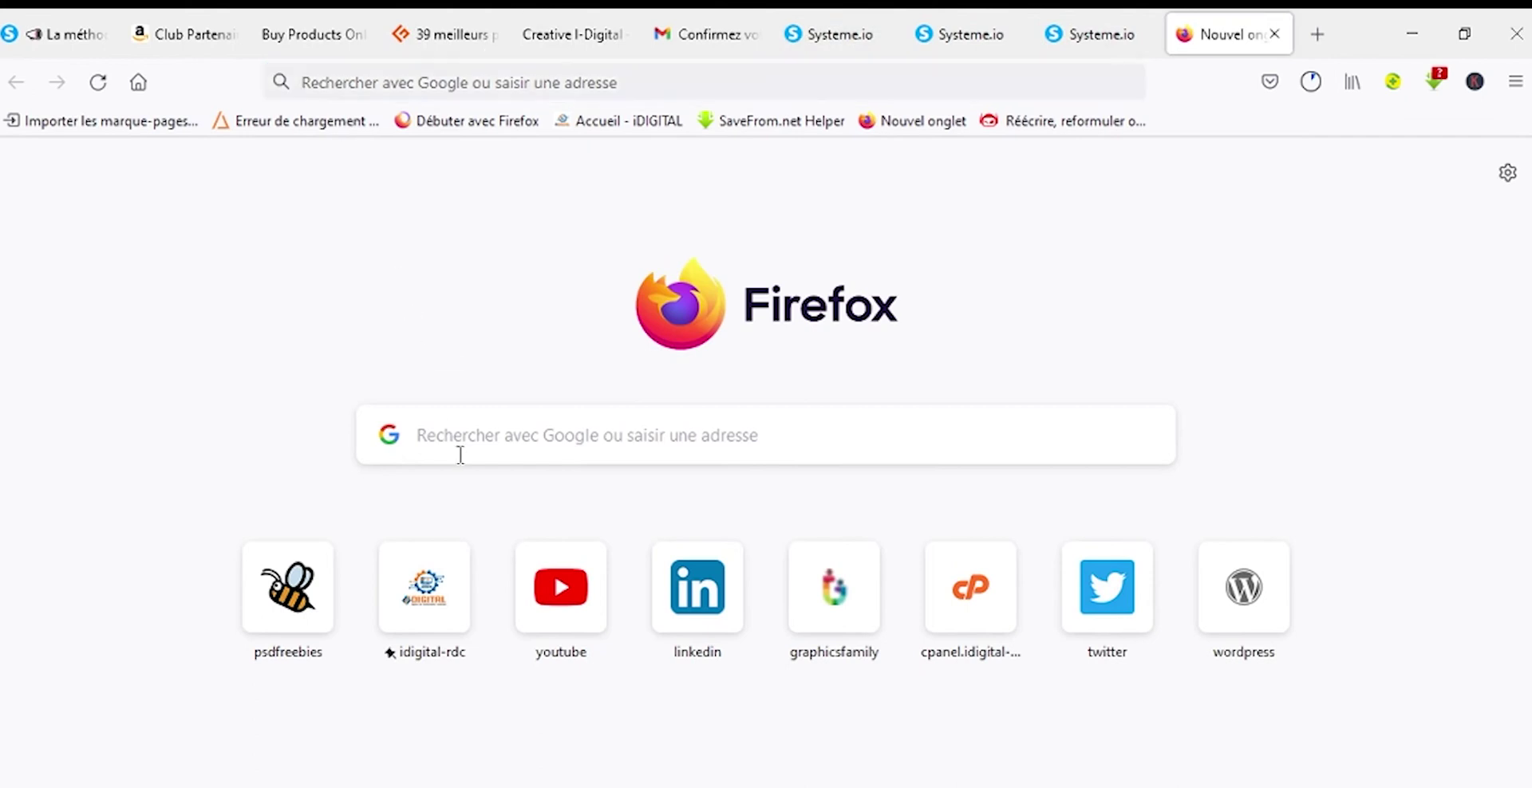
pyautogui.write('systeme.io/')
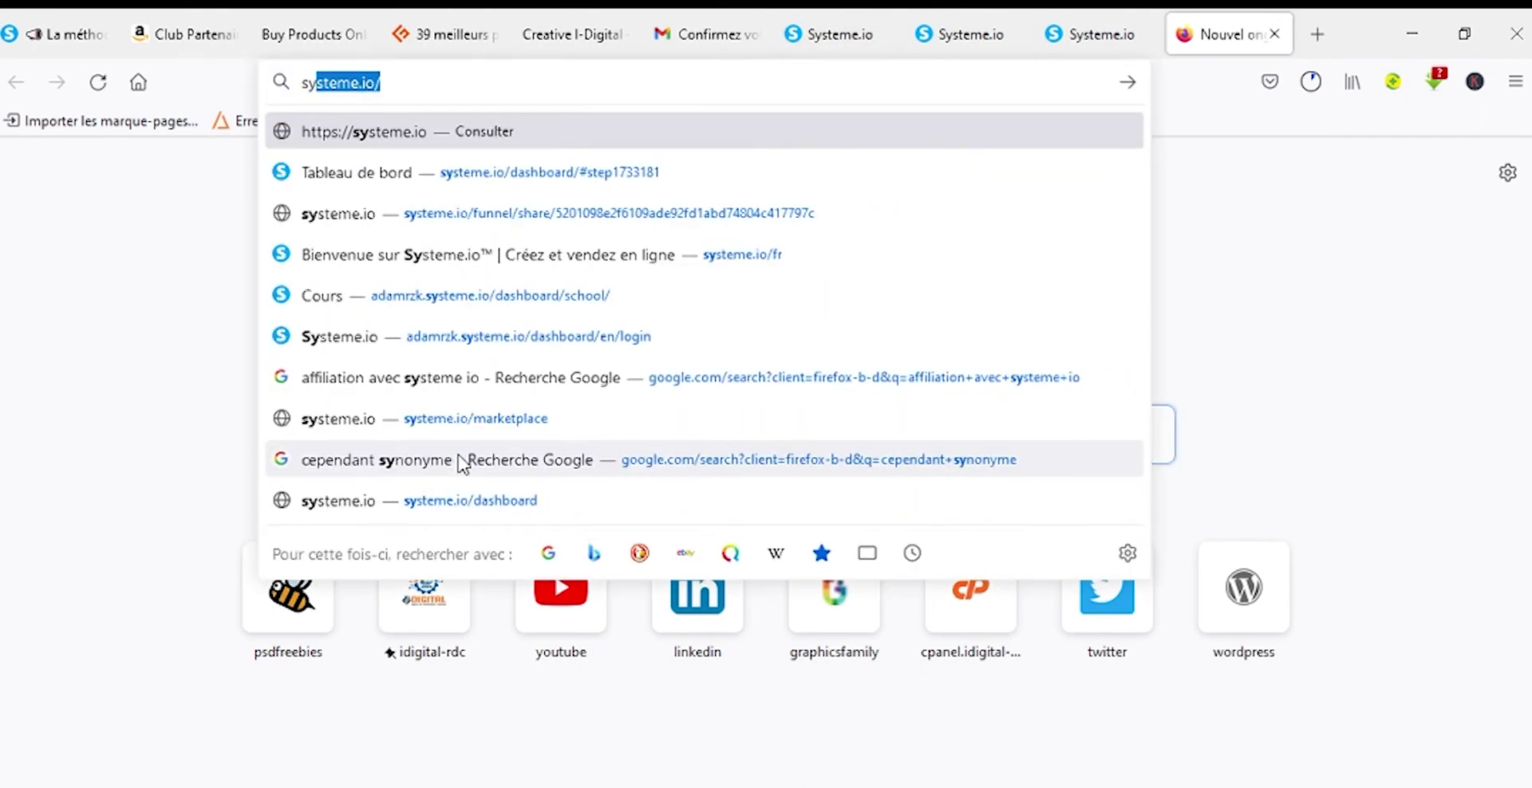
pyautogui.press('Return')
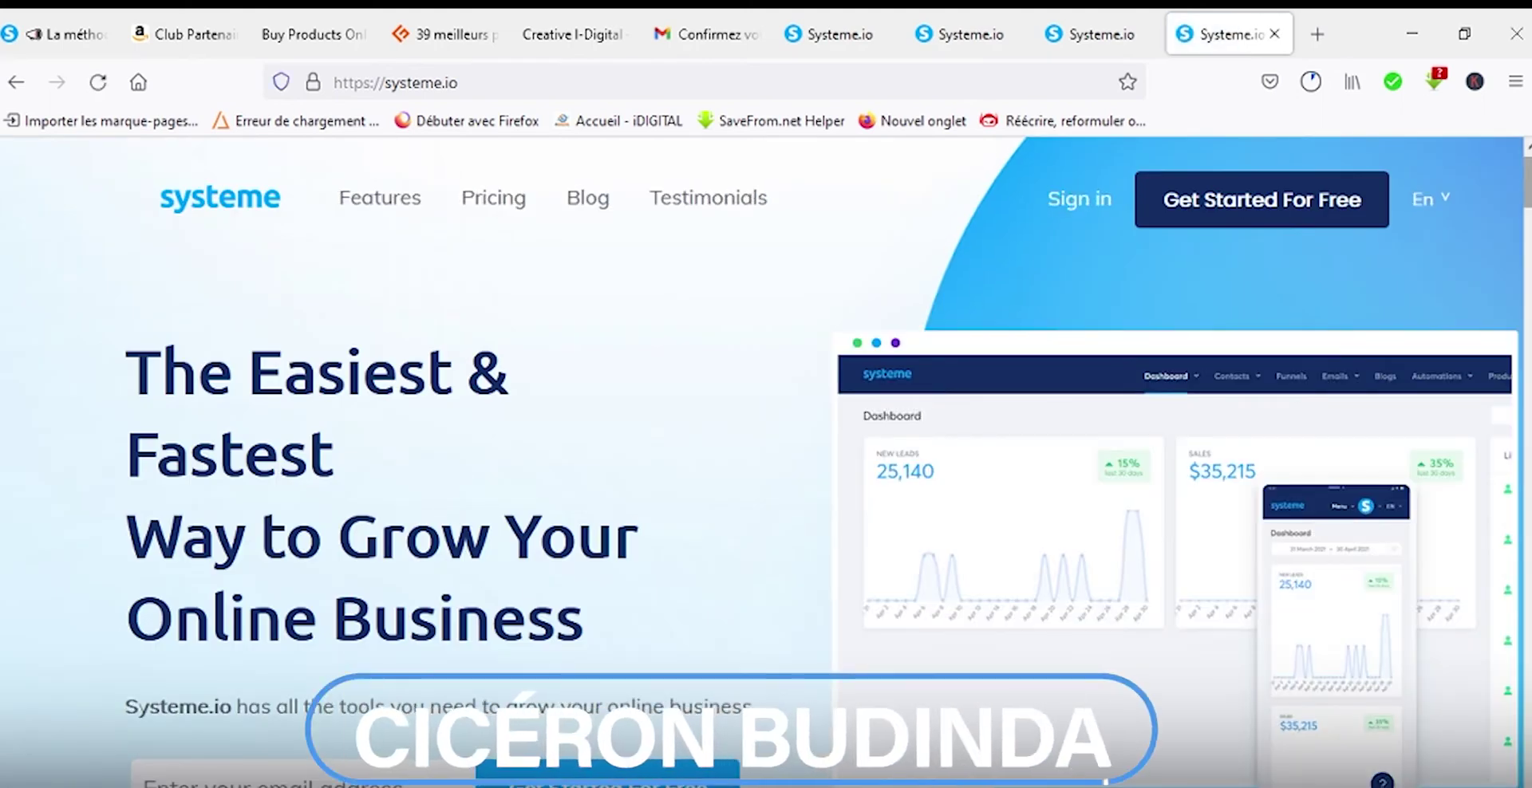
pyautogui.click(1433, 201)
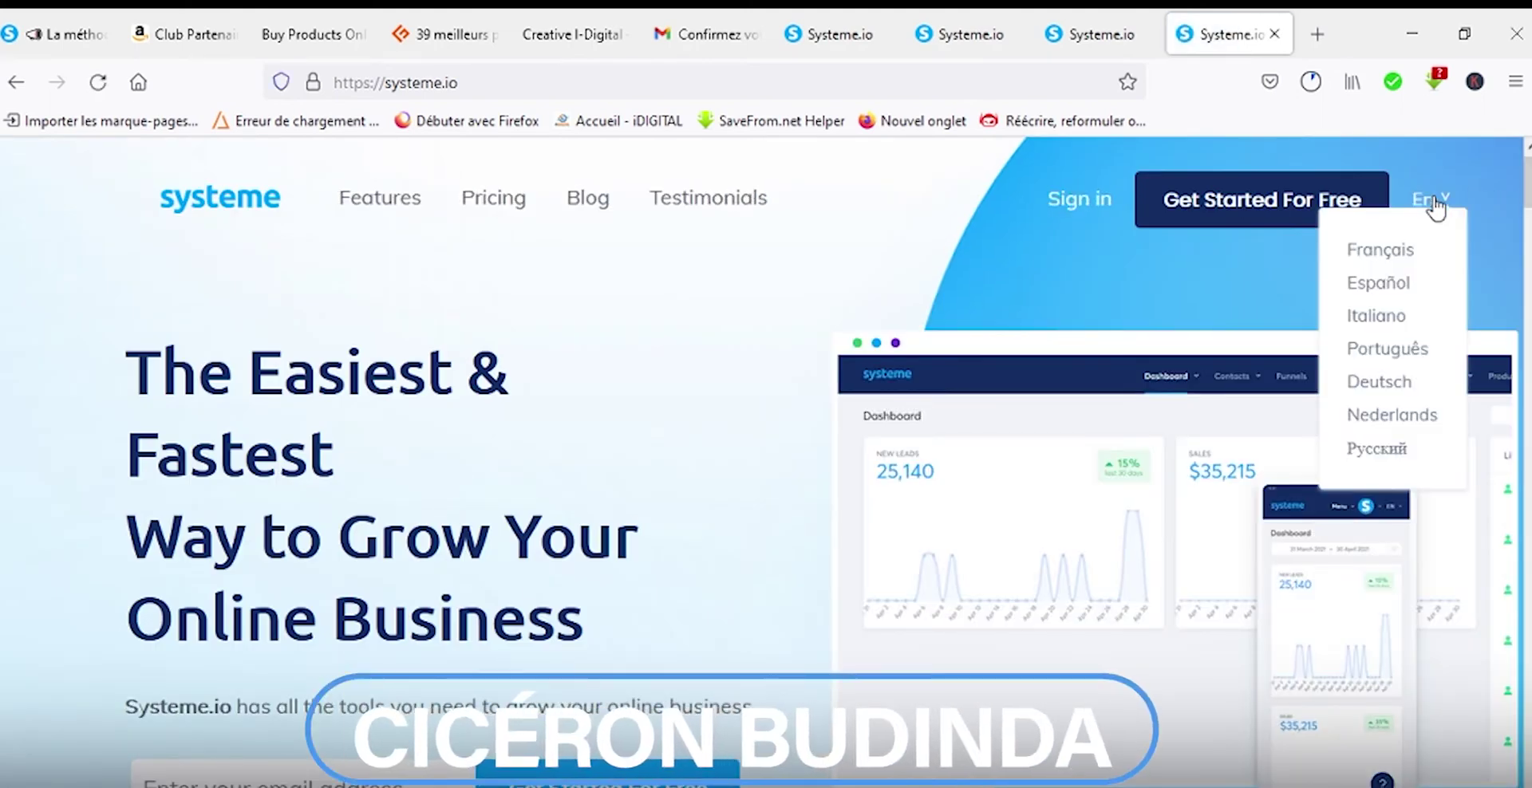
pyautogui.click(1383, 251)
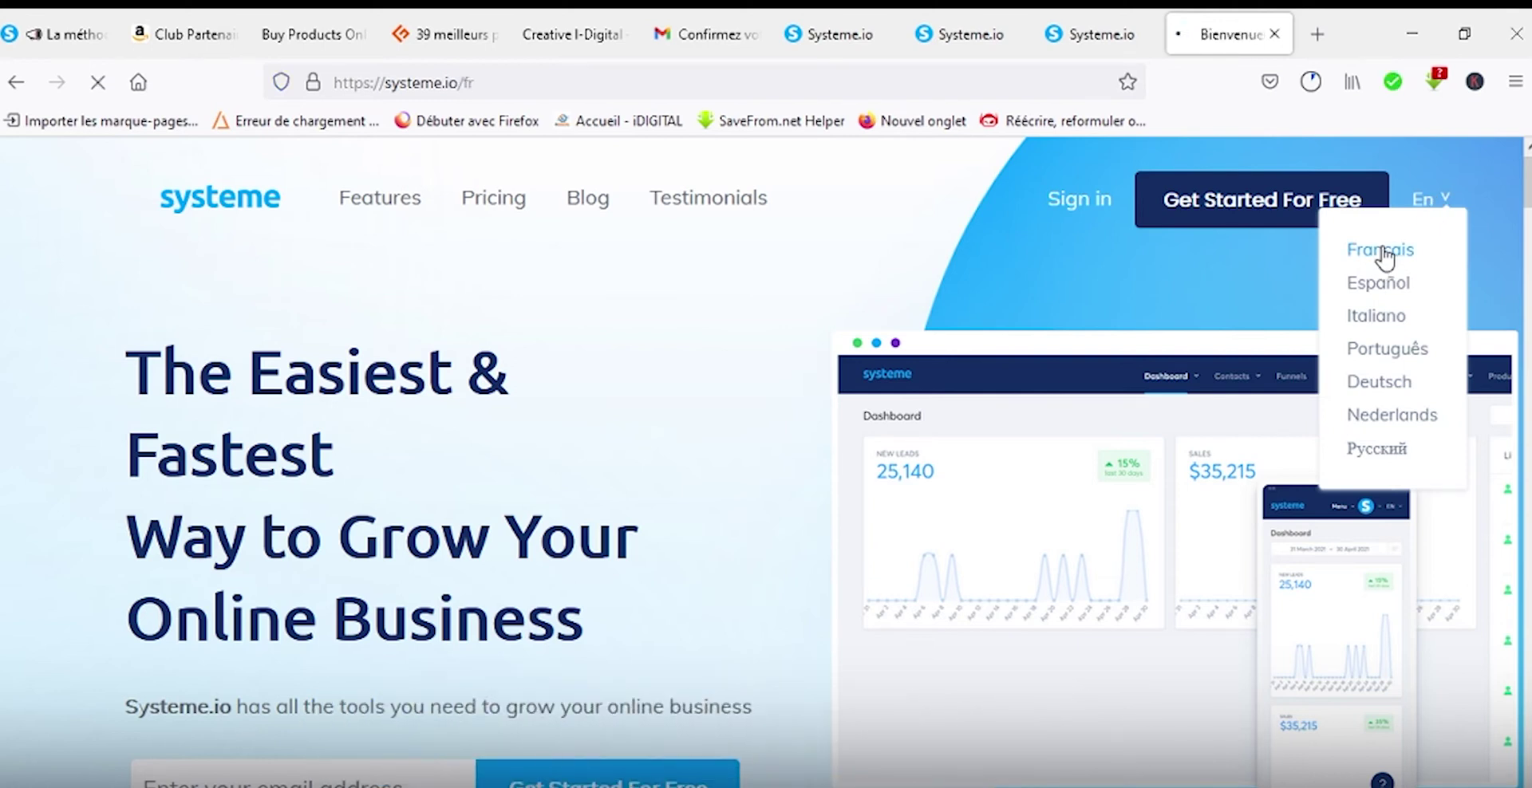
# Step: Examine the French systeme.io home page, including its features, testimonials and footer links
pyautogui.scroll(-6, 1520, 251)
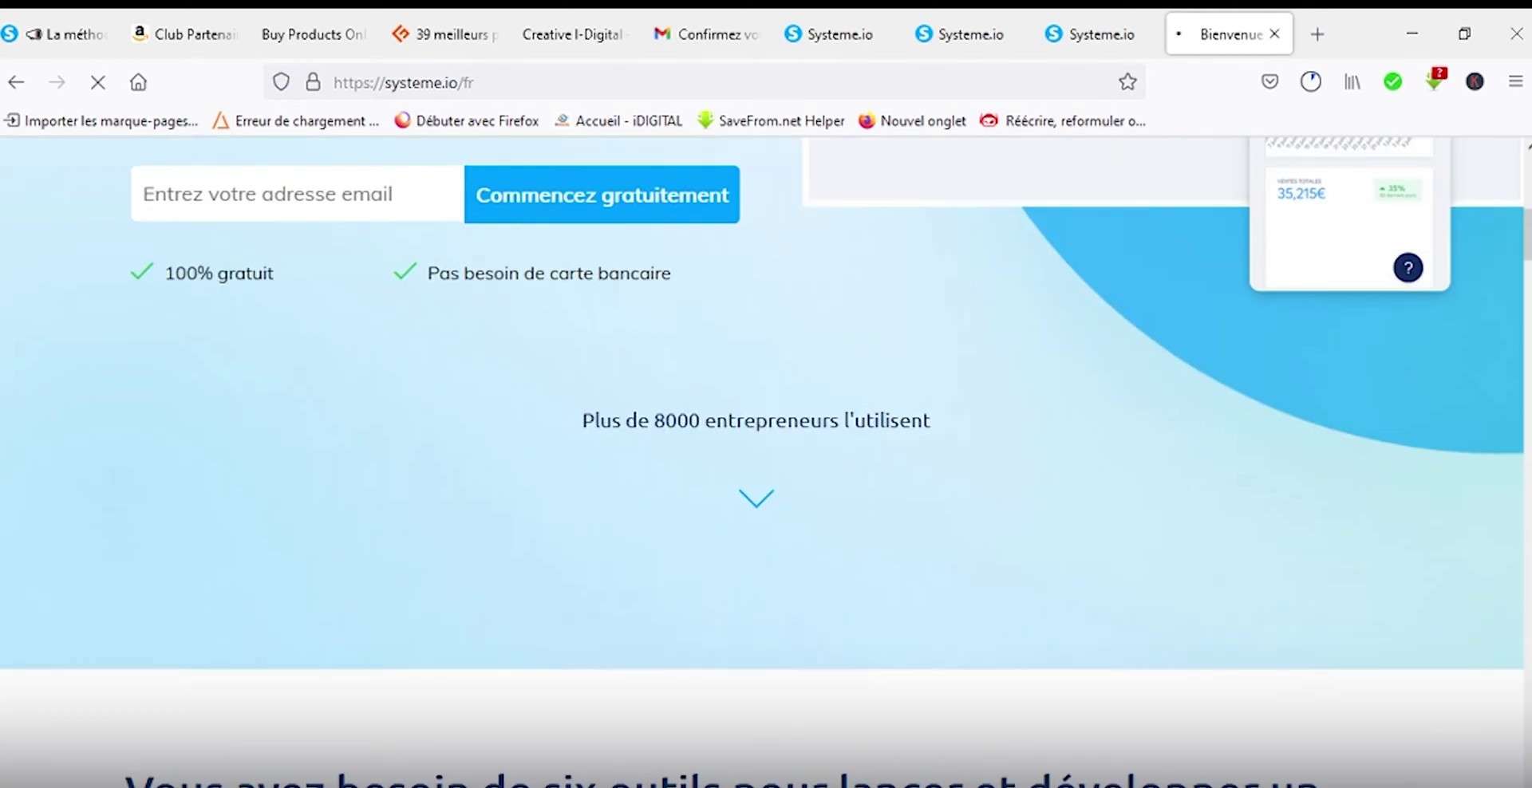
pyautogui.scroll(-6, 1524, 320)
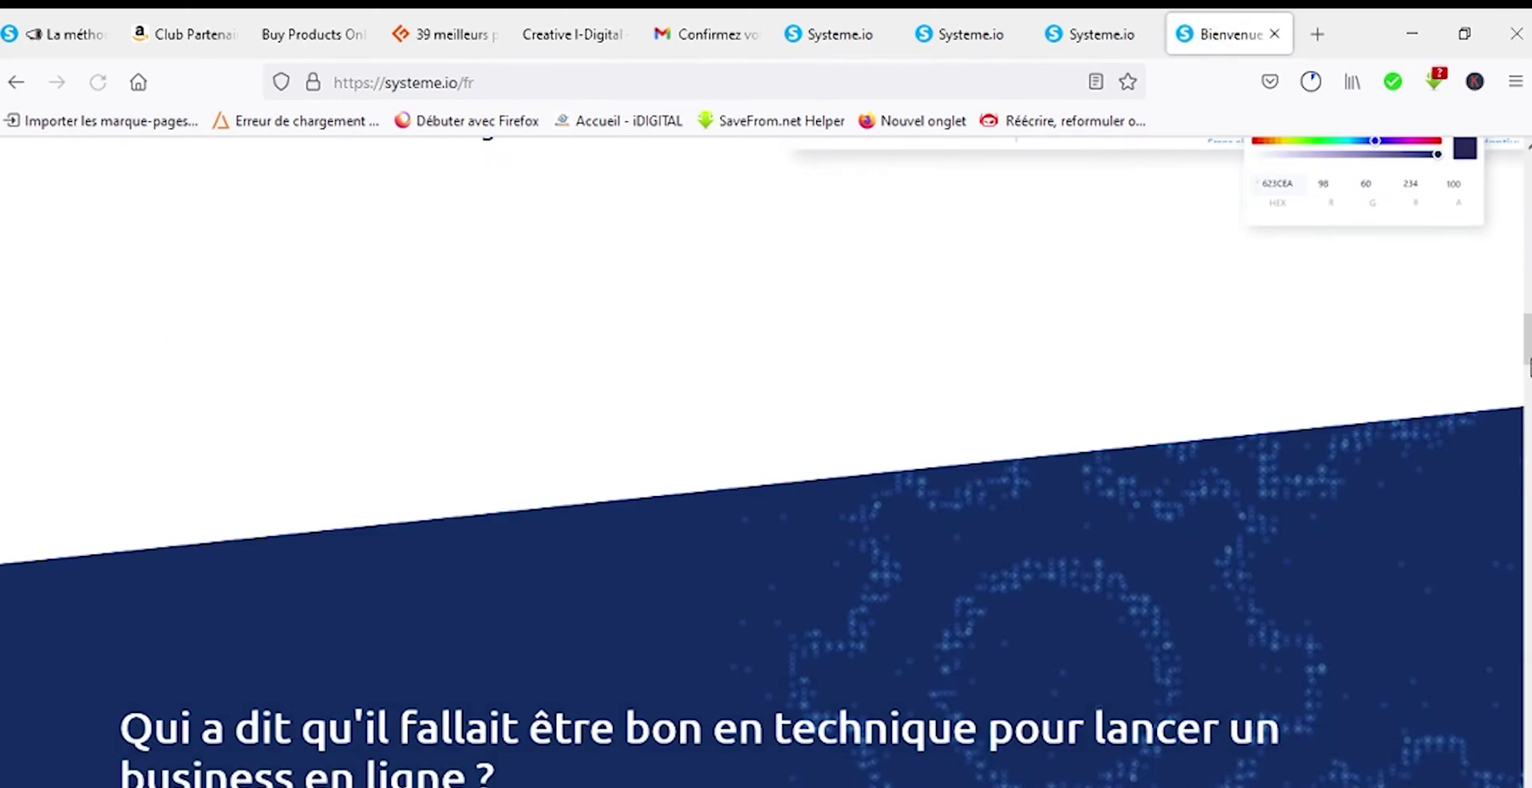
pyautogui.scroll(-15, 1527, 367)
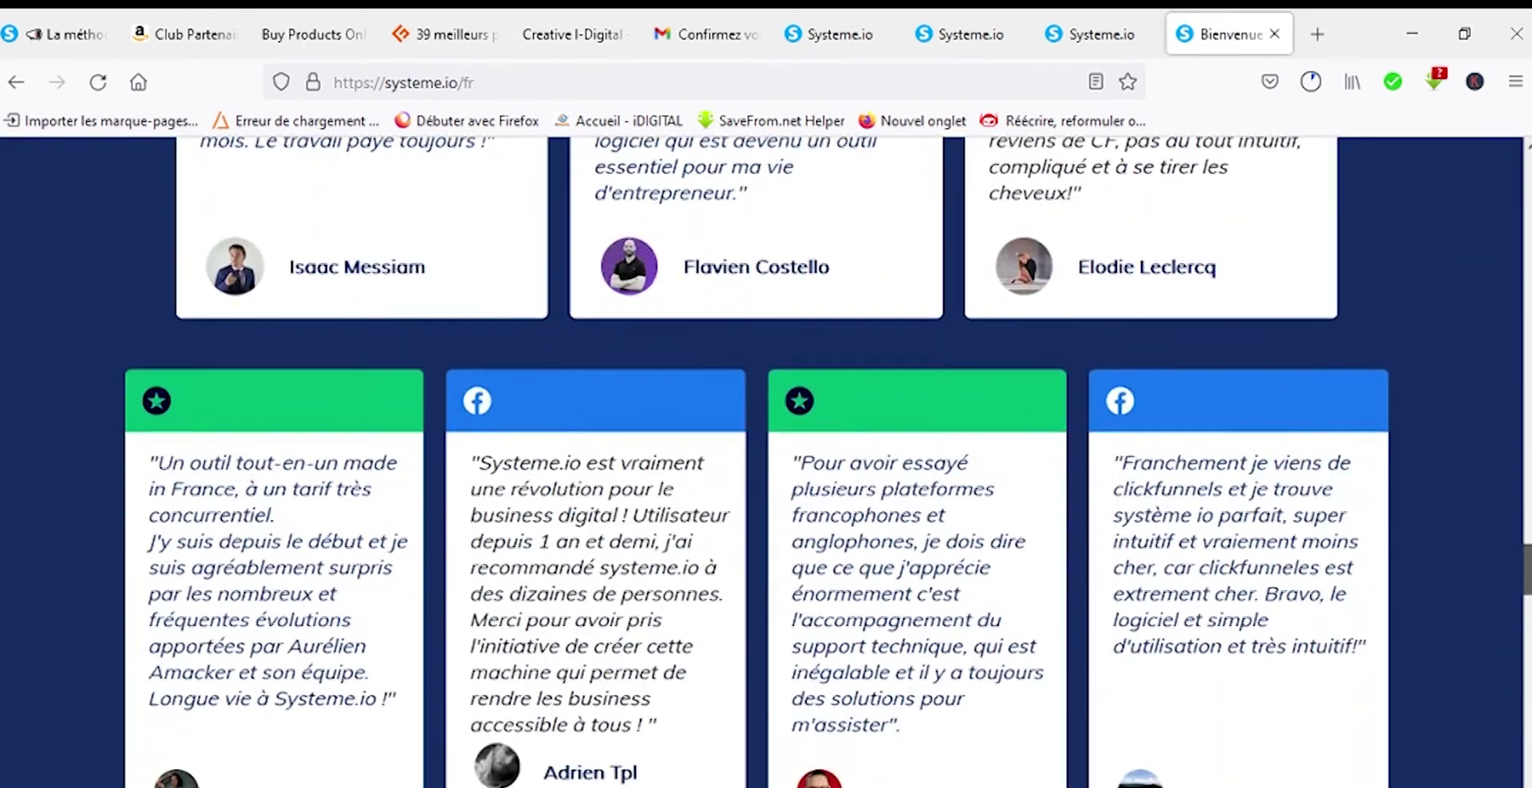
pyautogui.scroll(-15, 1526, 570)
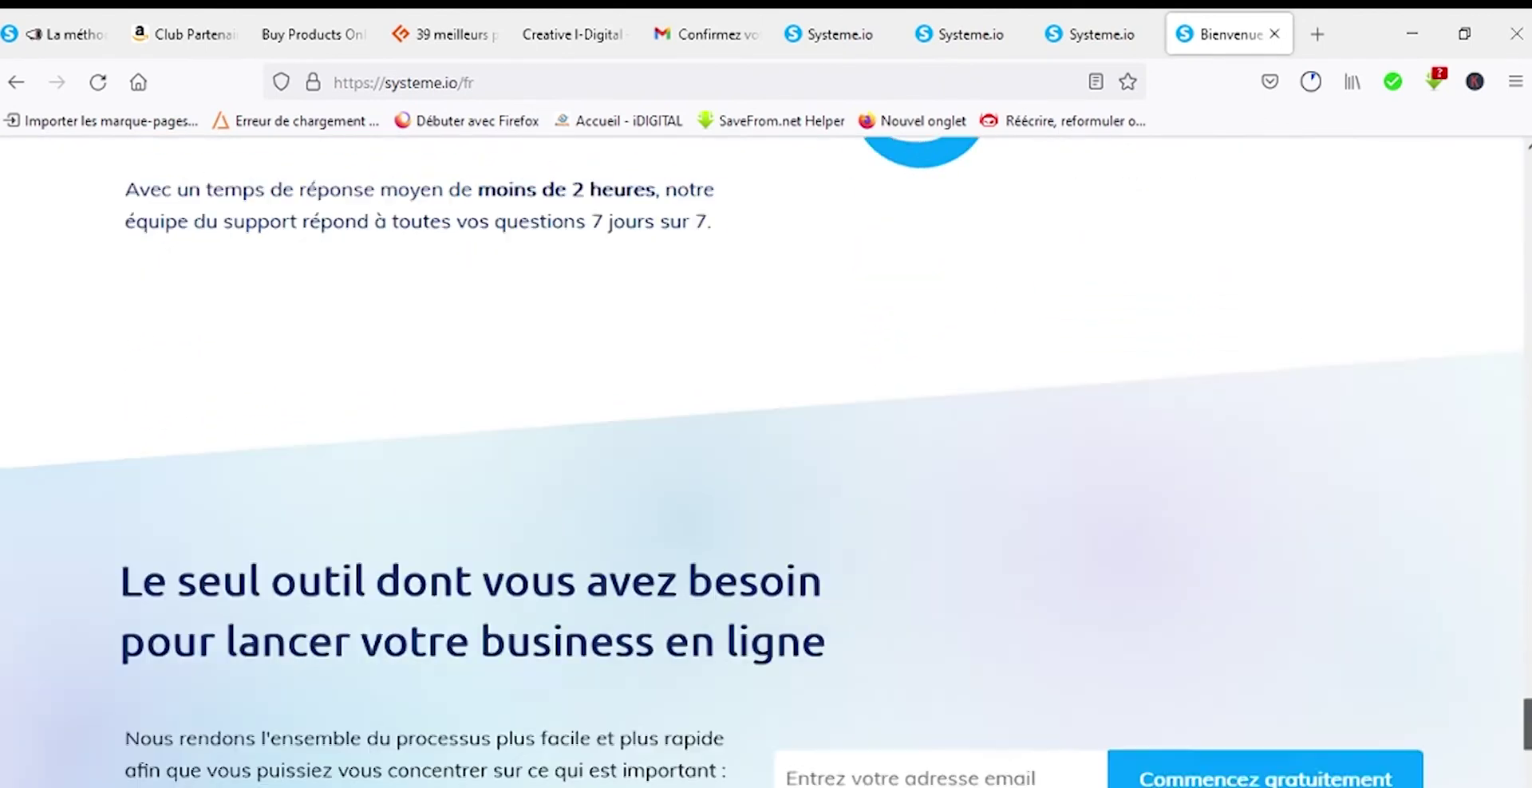
pyautogui.scroll(-6, 767, 463)
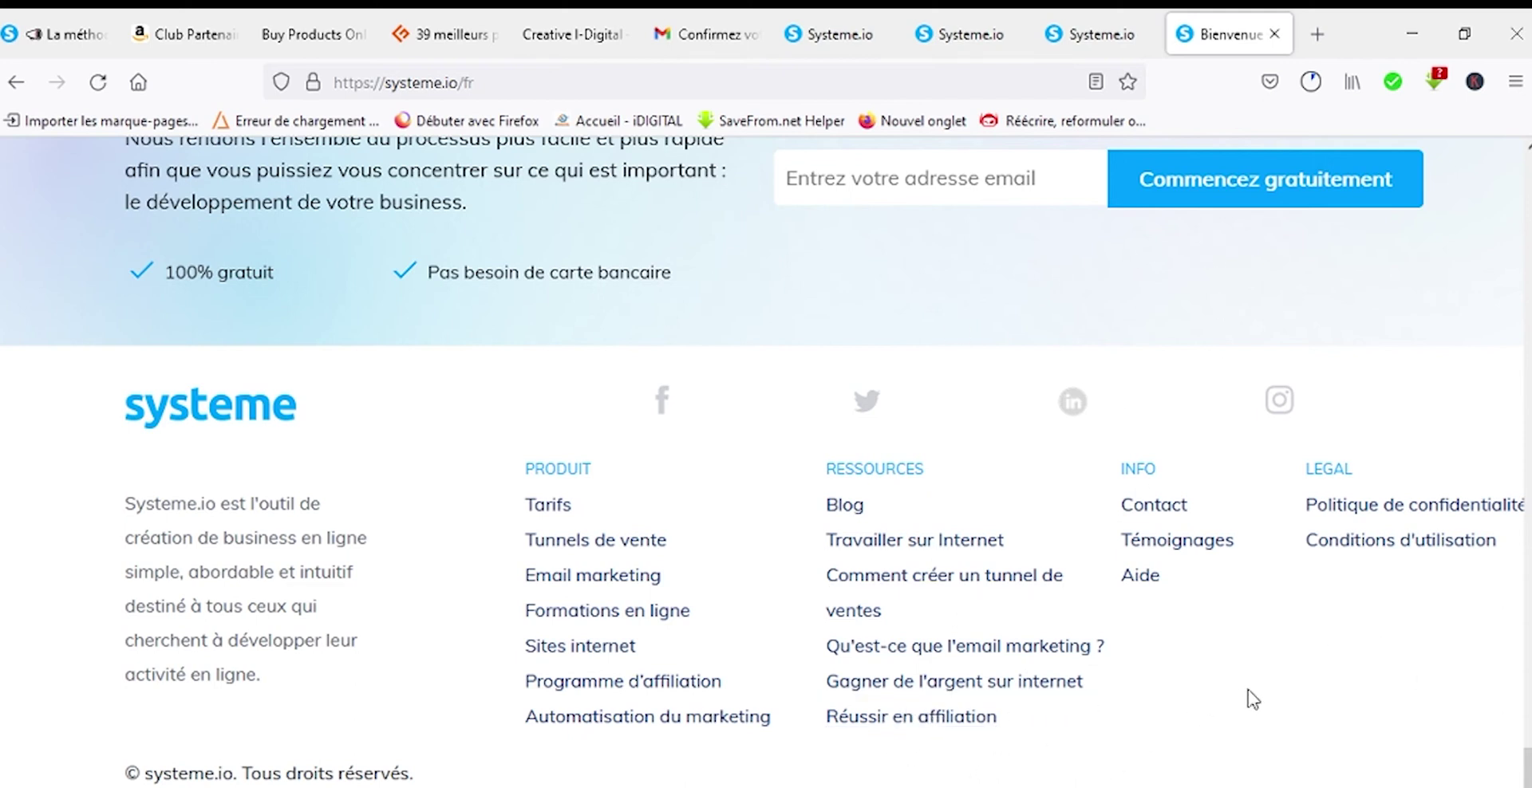
# Step: Submit the e-mail address in the free sign-up form of the systeme.io home page
pyautogui.scroll(10, 766, 407)
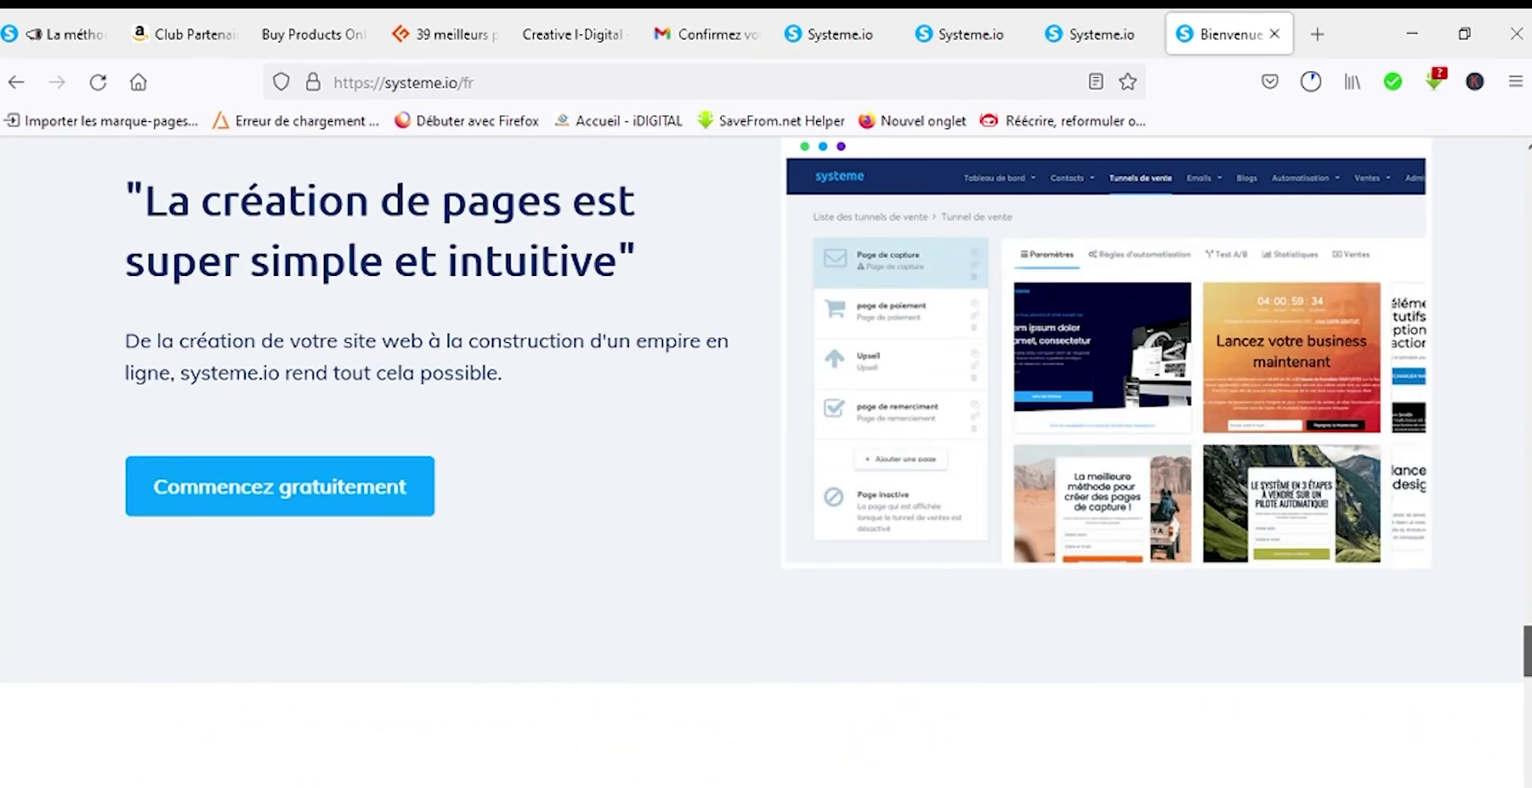
pyautogui.scroll(15, 766, 461)
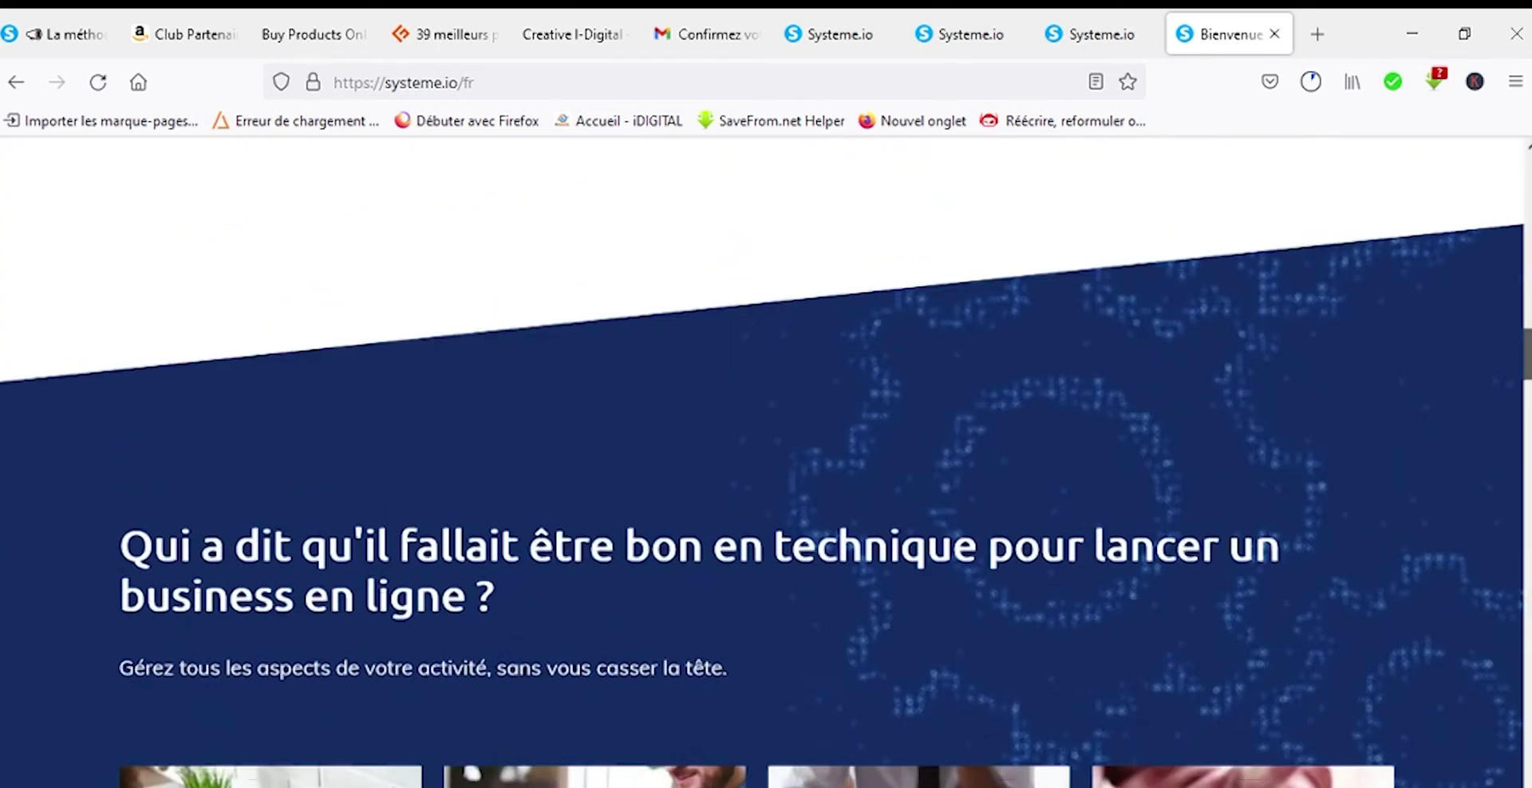
pyautogui.scroll(7, 766, 461)
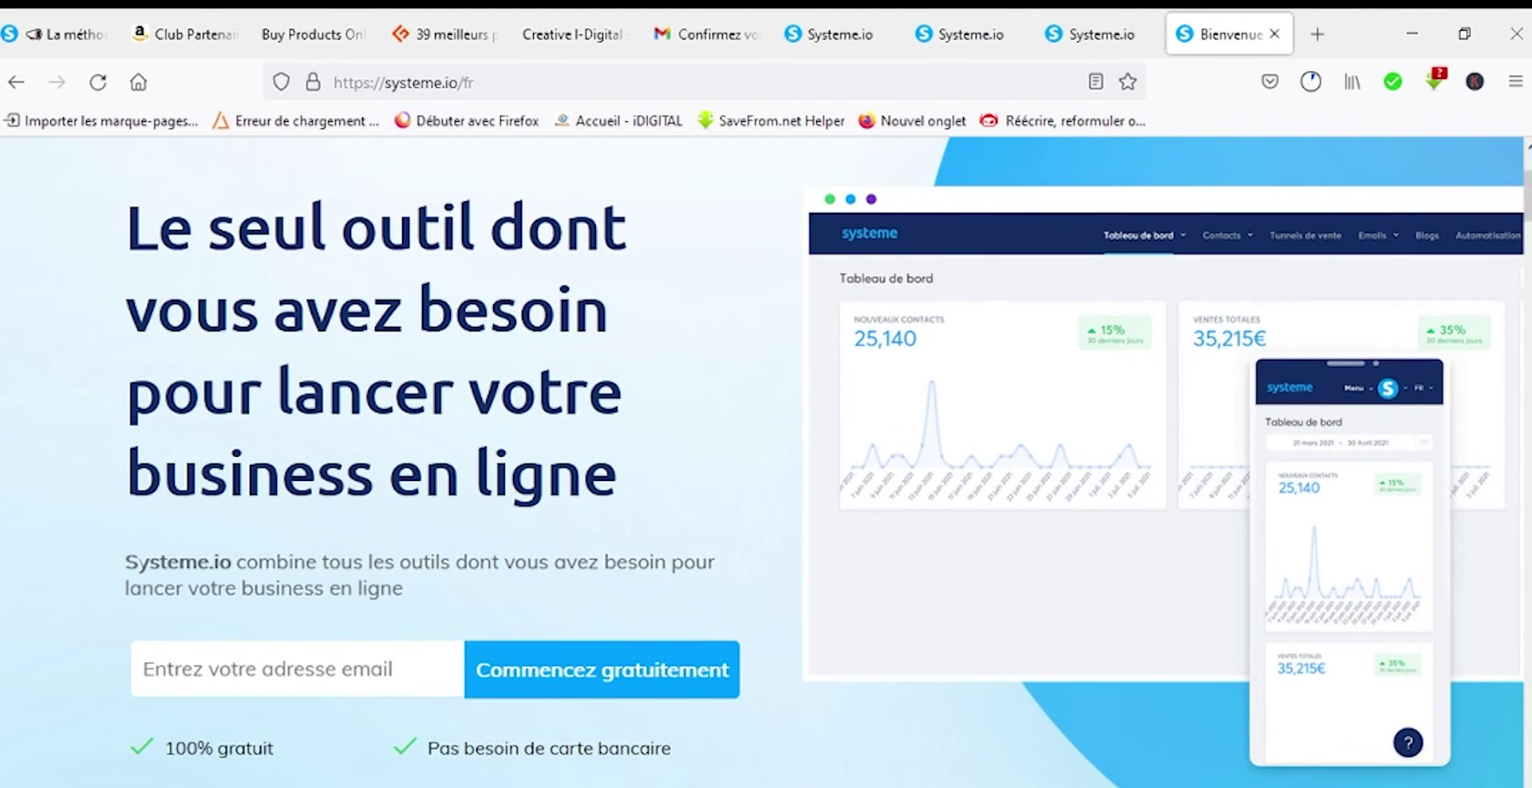
pyautogui.hotkey('ctrl', 'v')
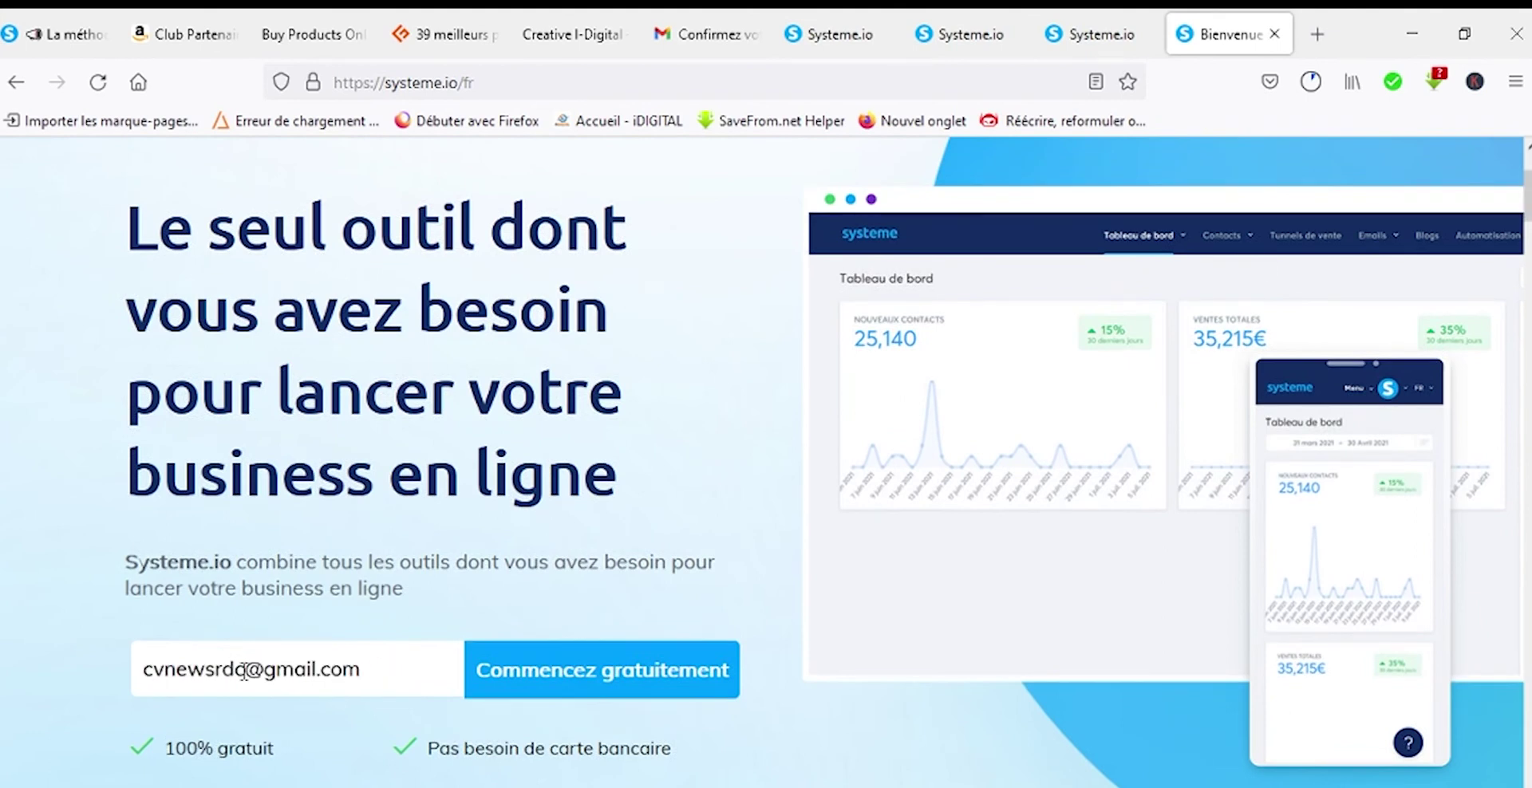
pyautogui.click(572, 674)
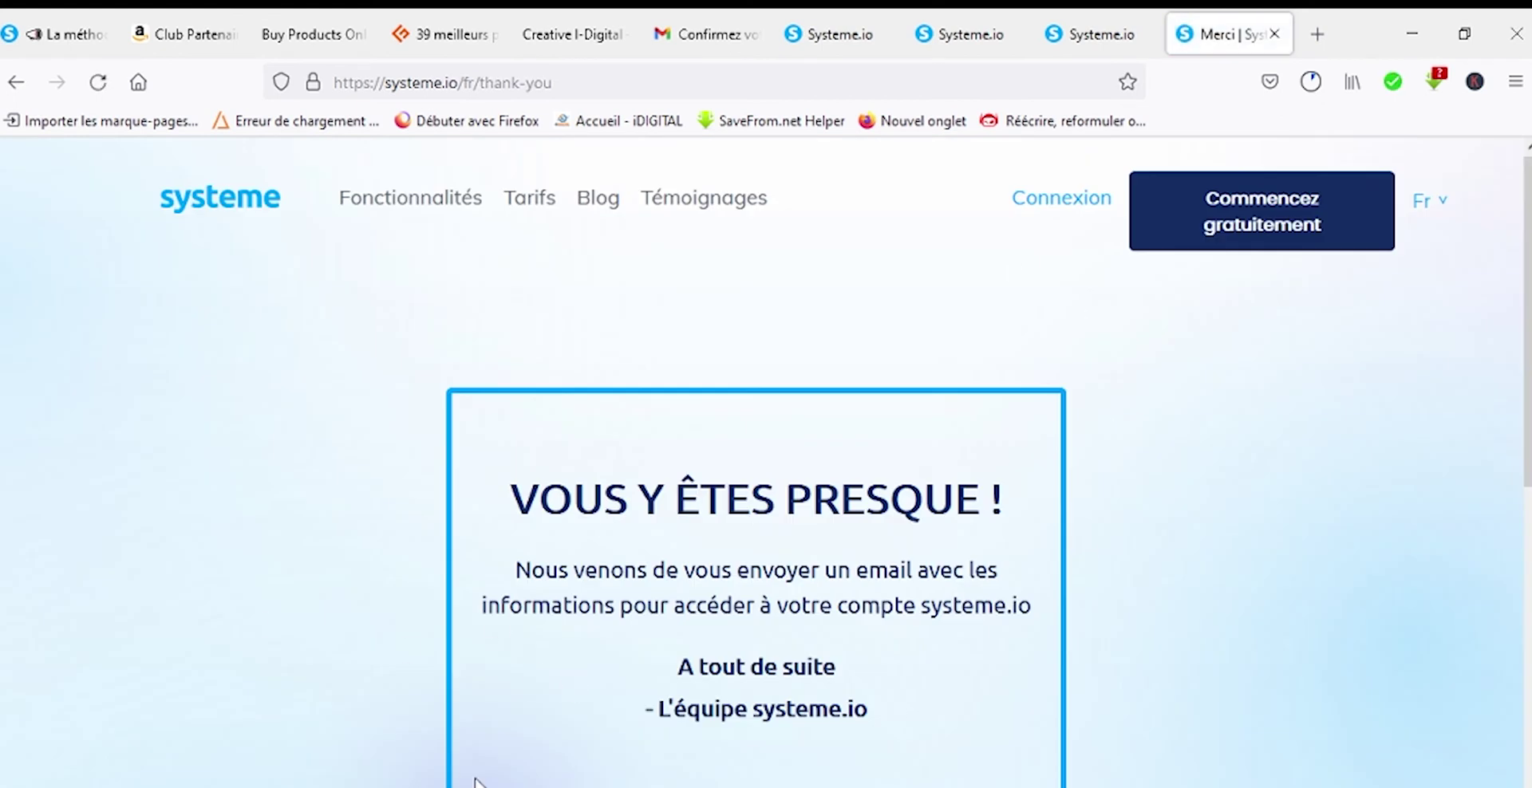
# Step: Switch to Gmail, follow the confirmation link in the Systeme.io message and show the resulting account page
pyautogui.click(710, 33)
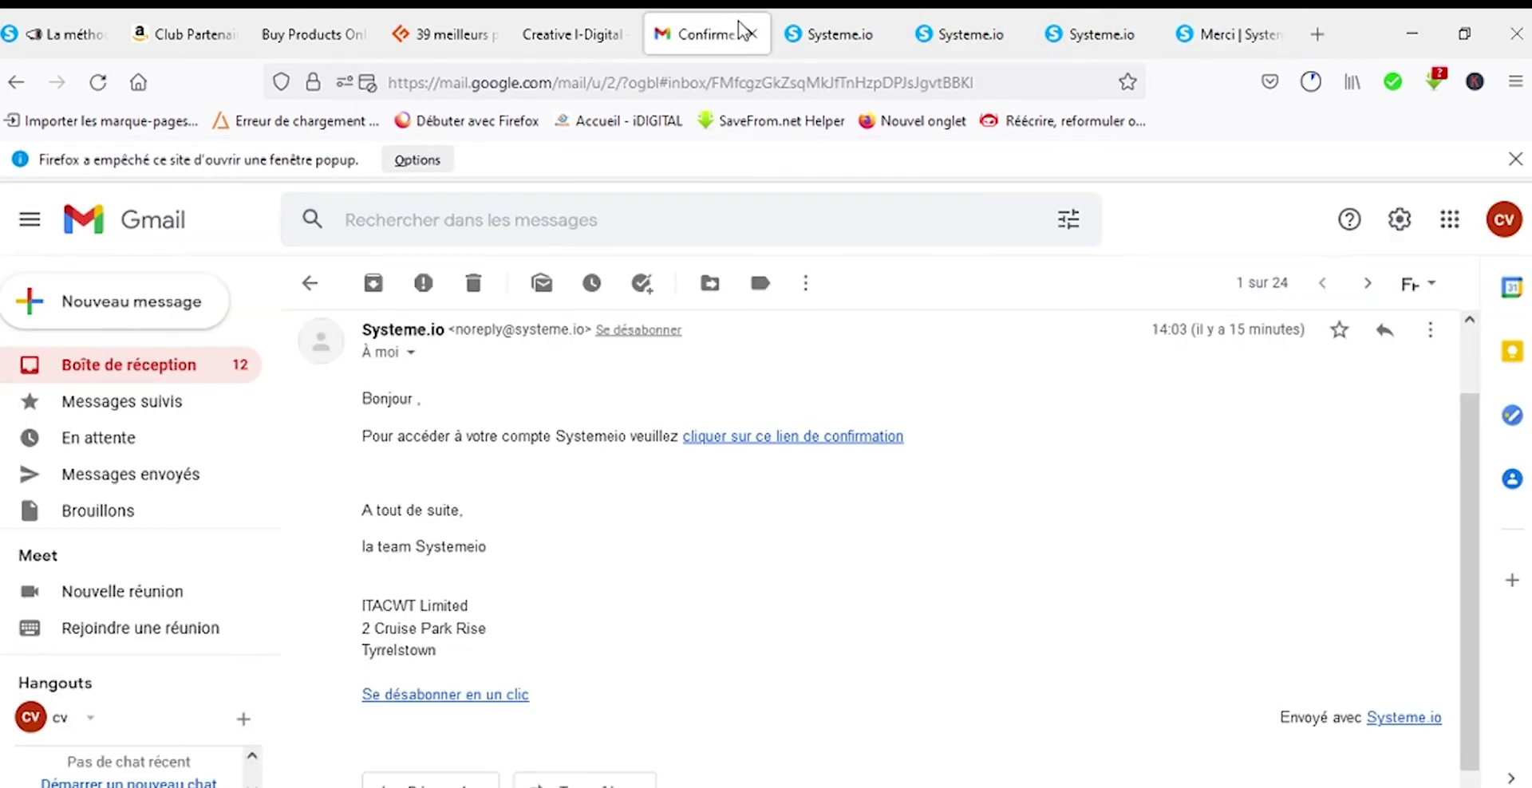
pyautogui.click(843, 438)
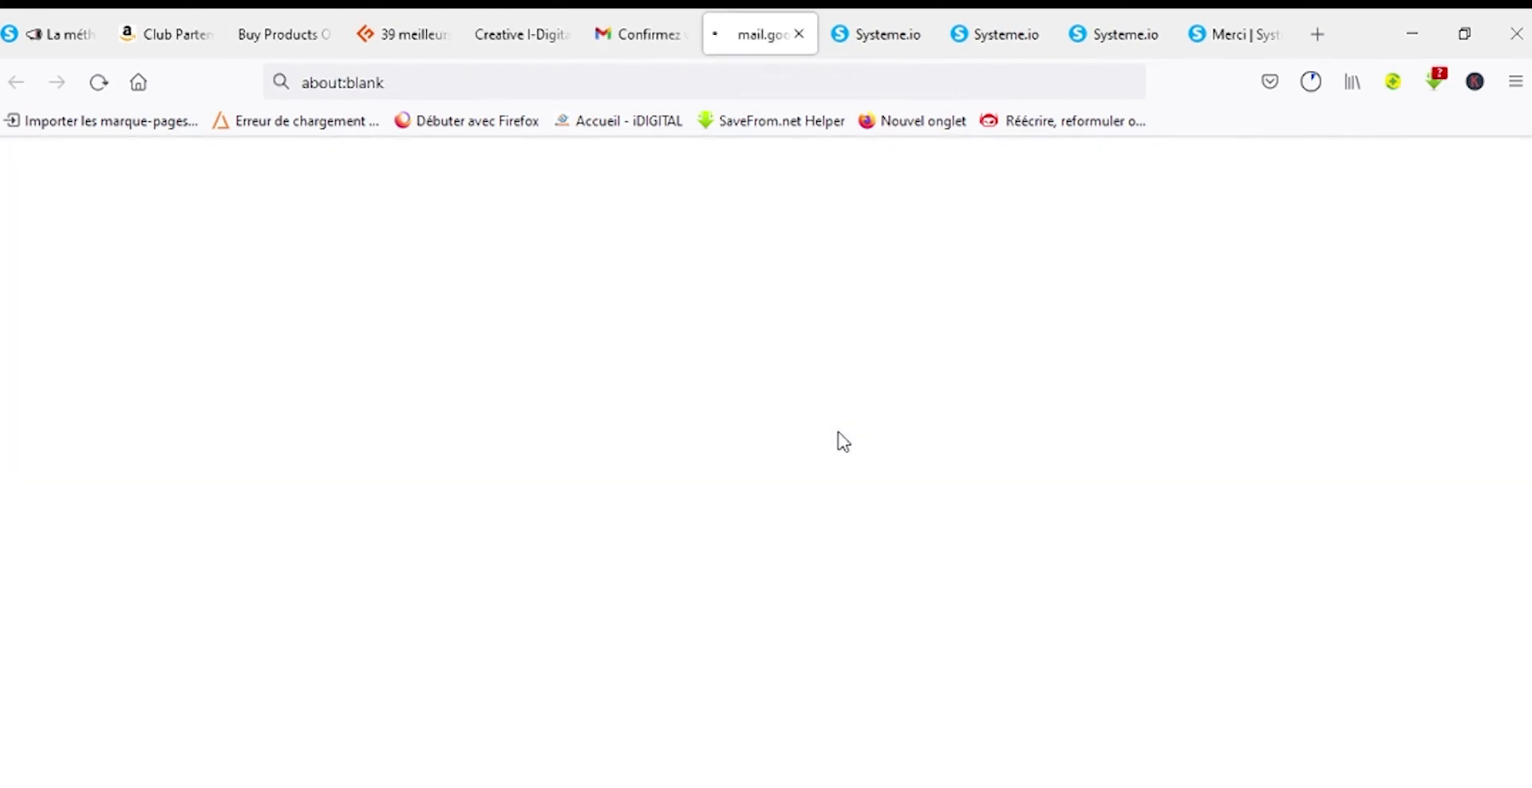
pyautogui.click(642, 32)
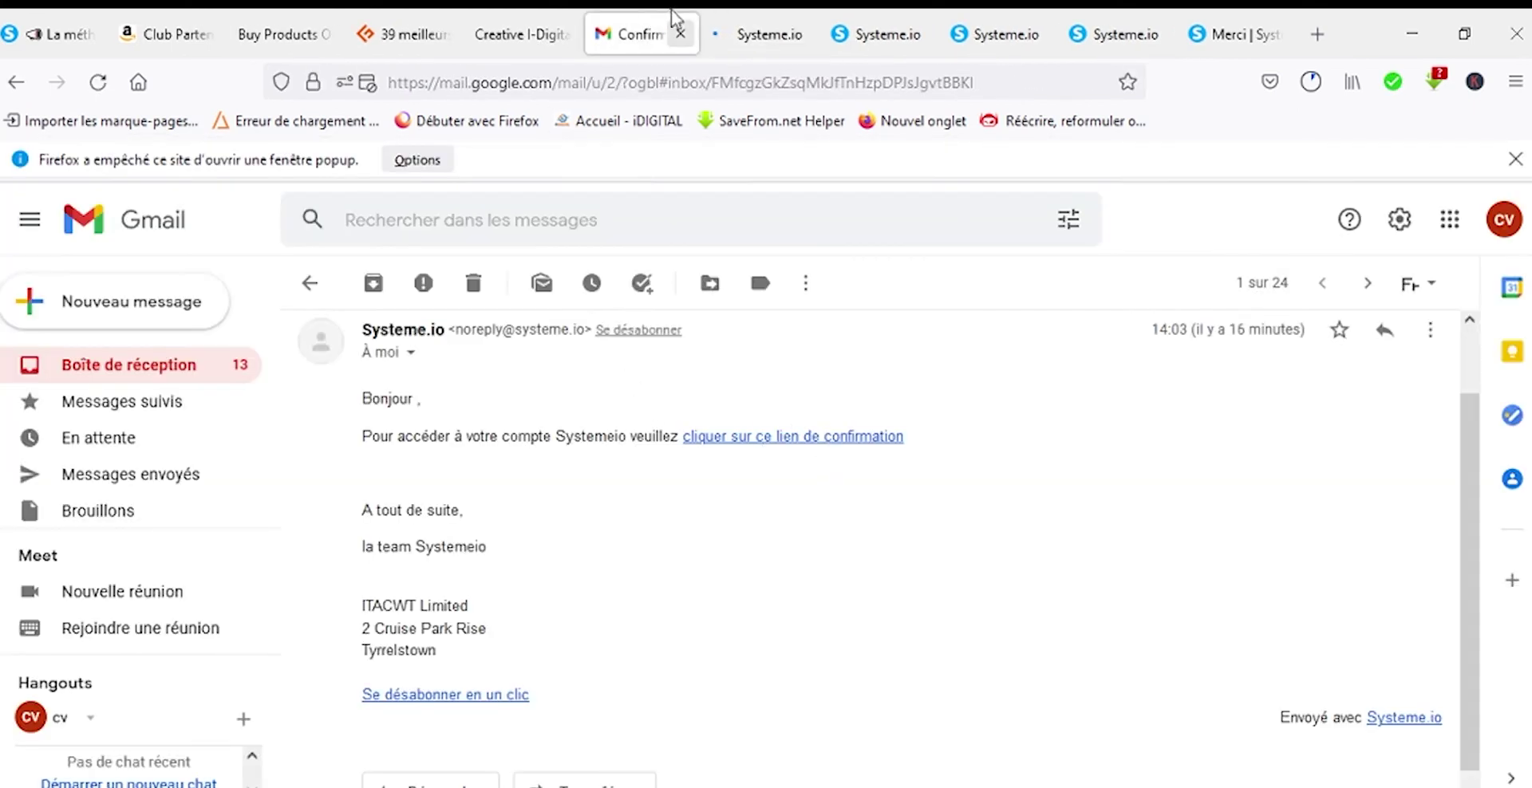
pyautogui.click(742, 24)
# Step: Examine the new password and repeat password fields of the account confirmation form, leaving them empty
pyautogui.click(660, 389)
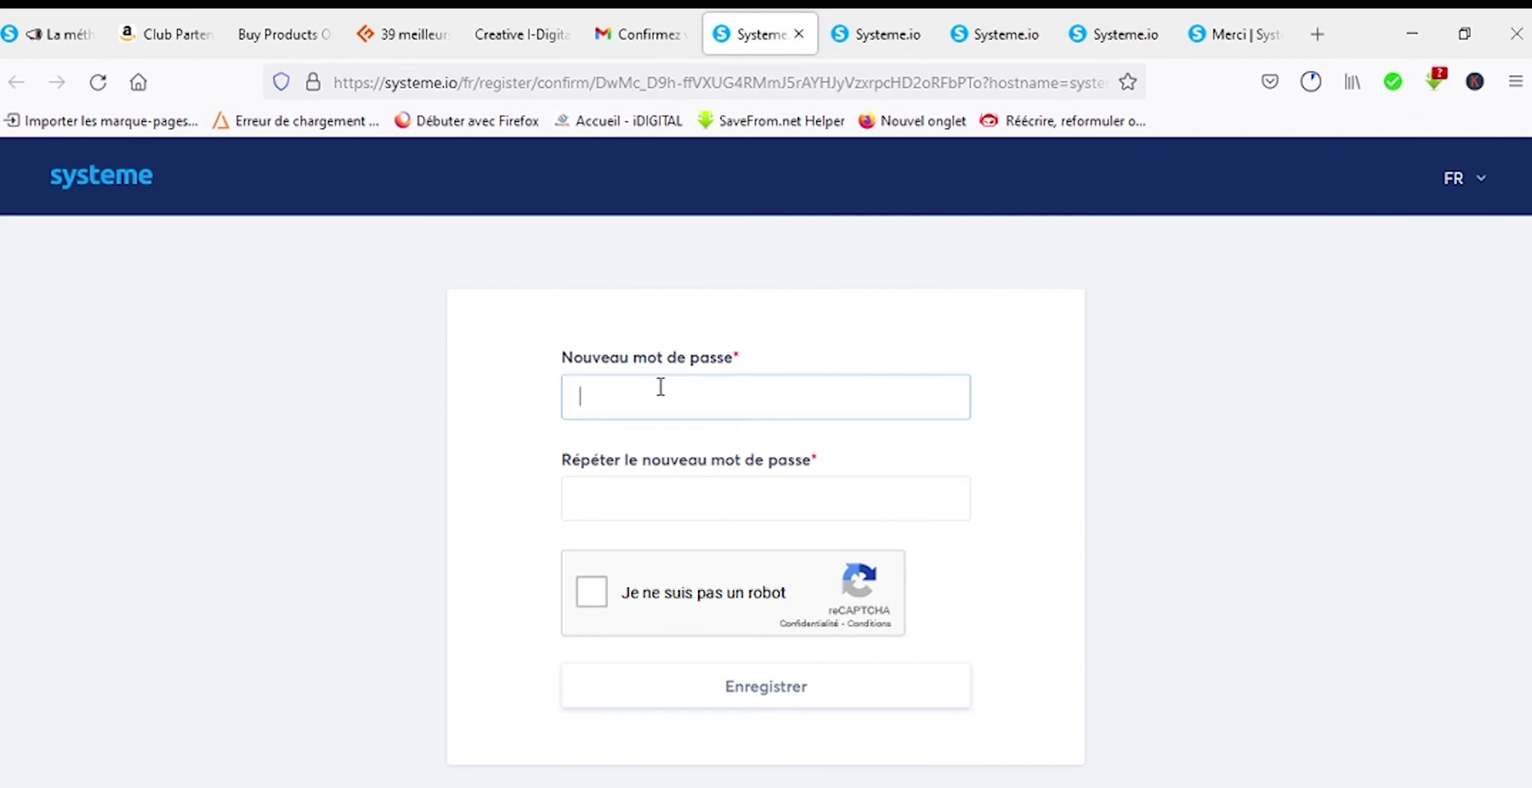
pyautogui.click(490, 387)
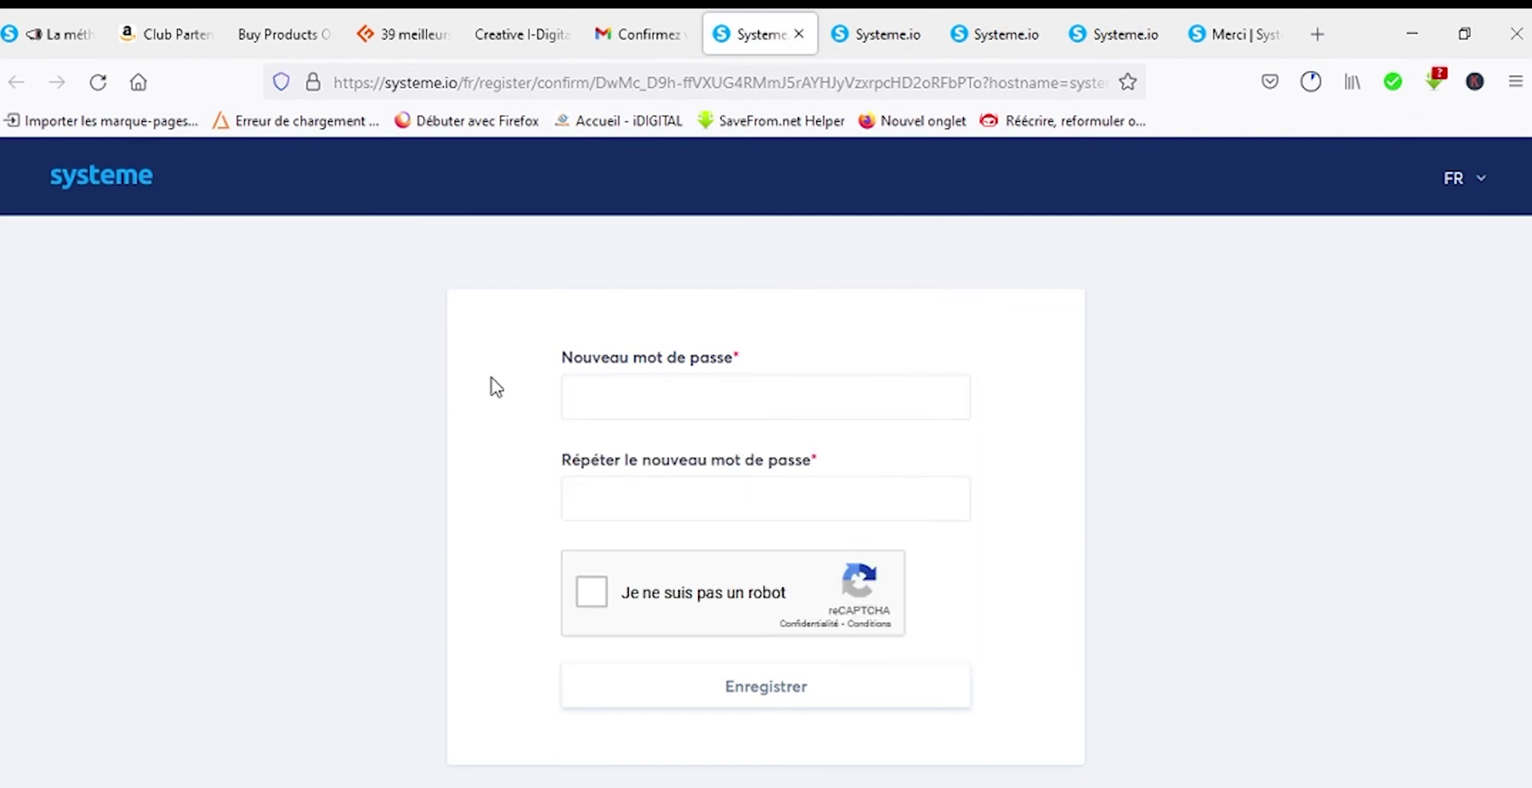
pyautogui.click(634, 400)
pyautogui.press('Escape')
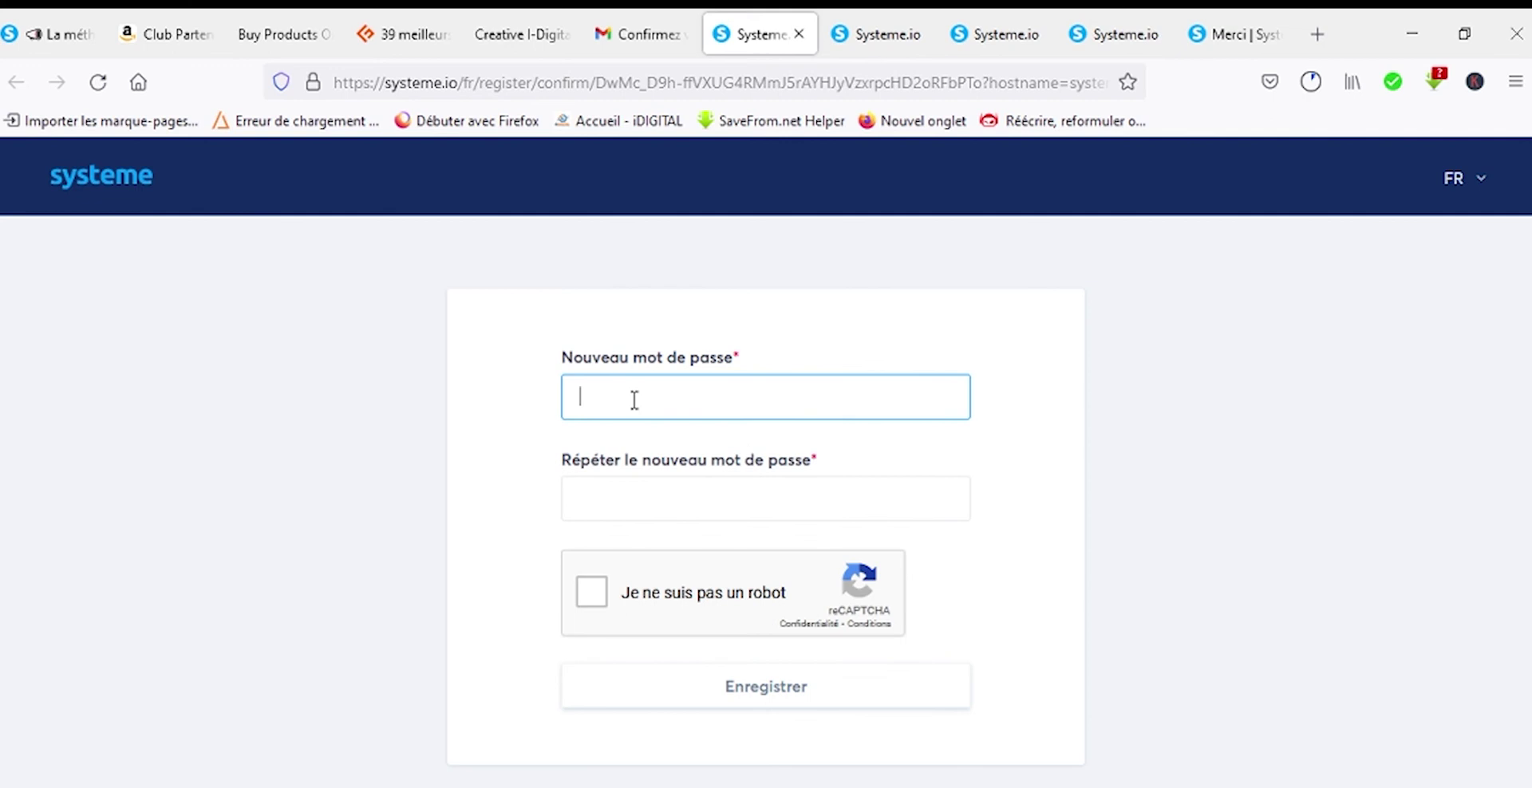
pyautogui.click(650, 495)
pyautogui.press('Escape')
# Step: Return to the systeme.io marketplace offer, open the account dashboard from it and look over its contact and sales overview
pyautogui.click(55, 34)
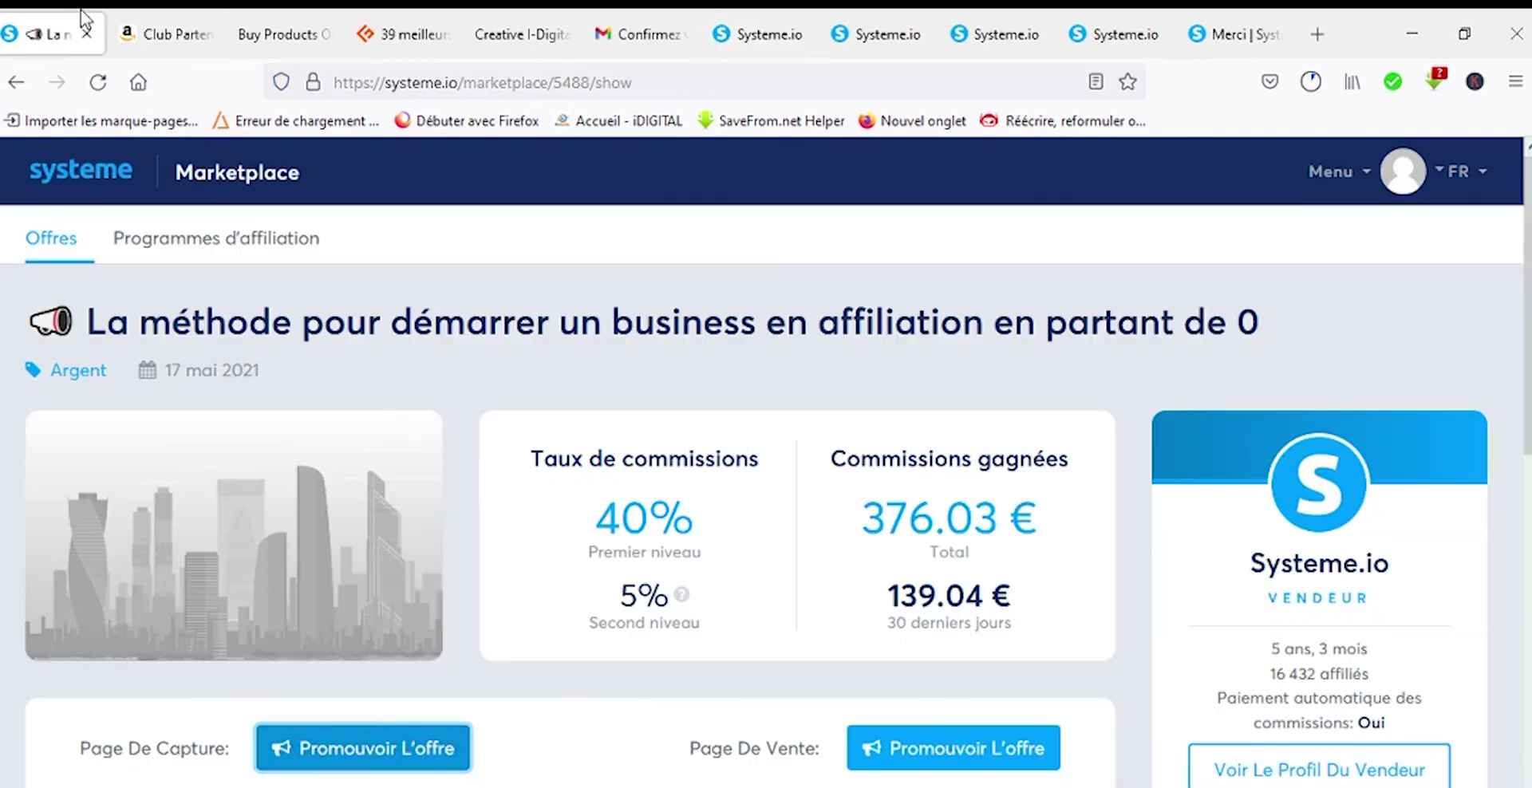
pyautogui.click(115, 168)
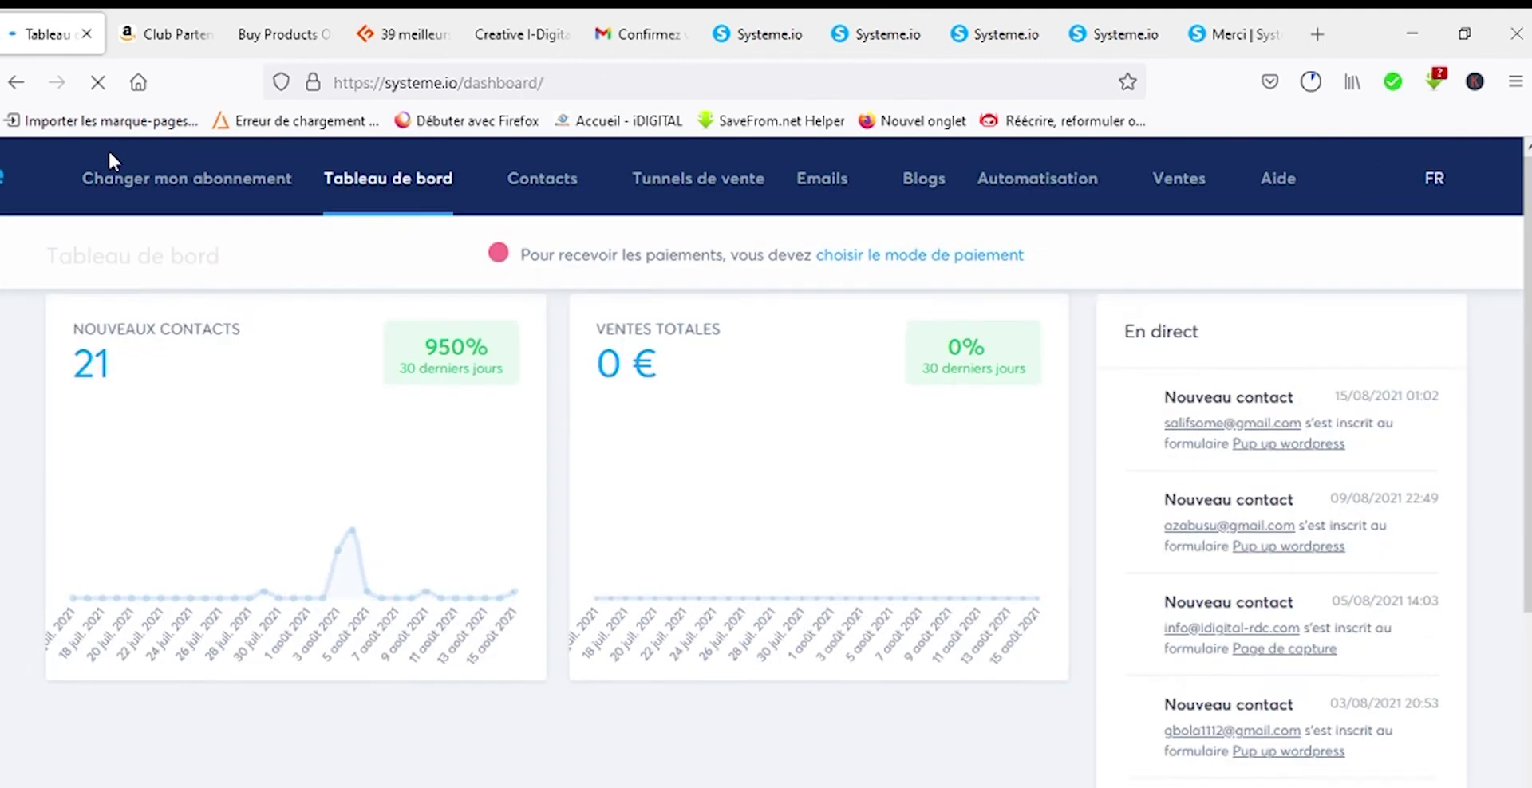
pyautogui.scroll(-3, 1300, 352)
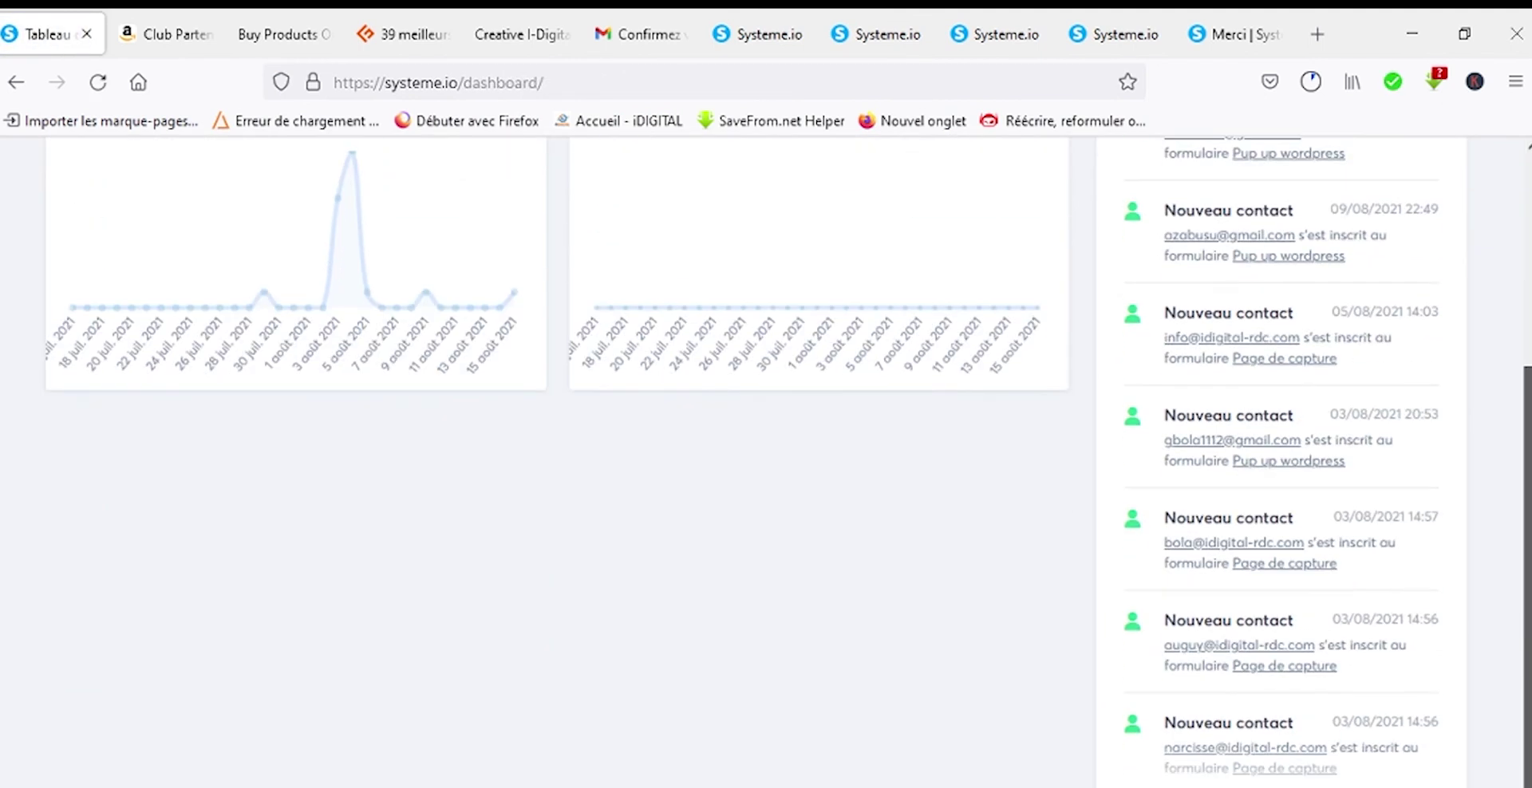
pyautogui.scroll(3, 1528, 527)
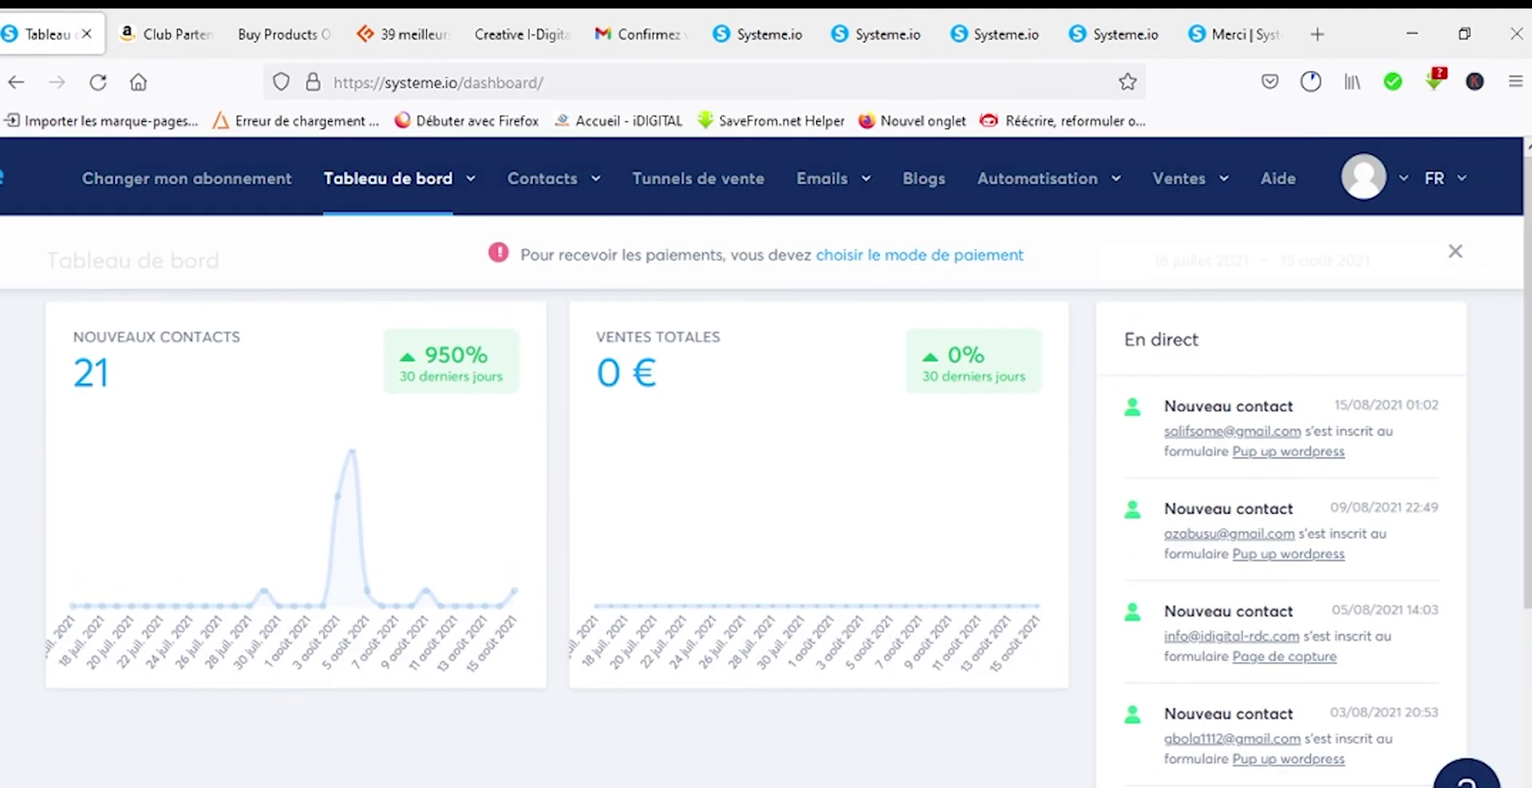